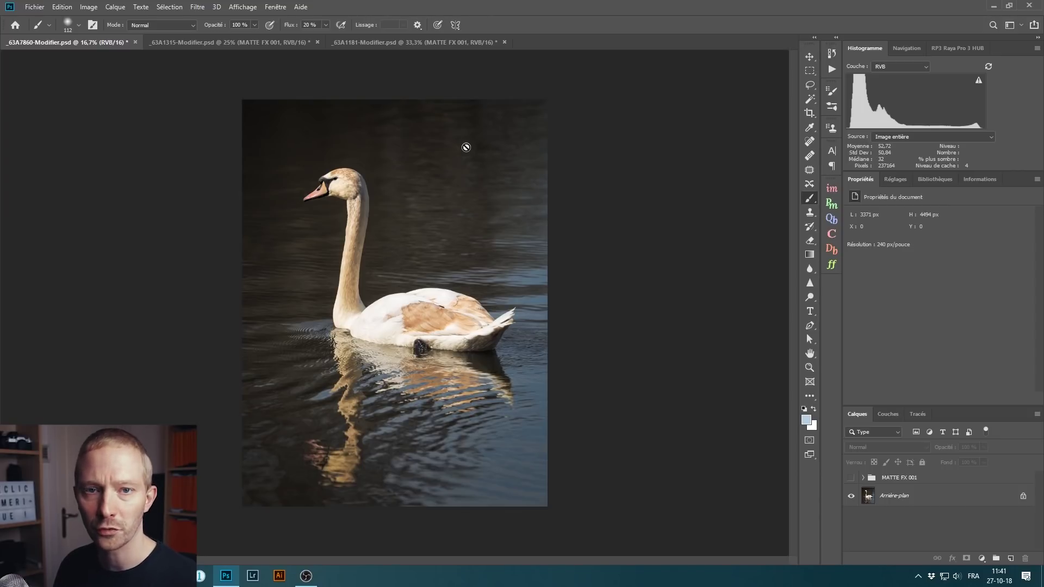
Compare the swan photo with and without the MATTE FX 001 group.
left_click(852, 478)
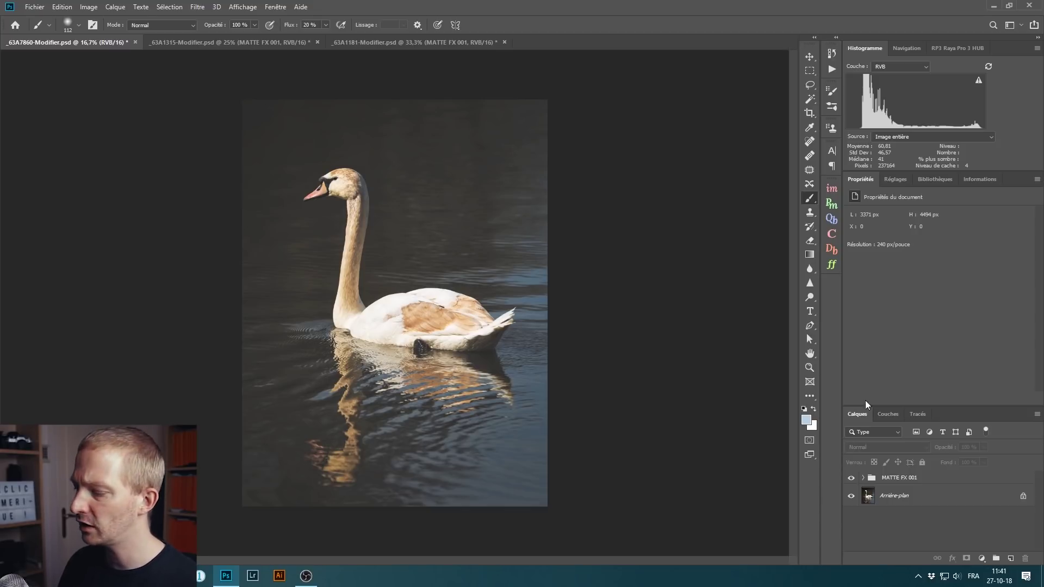
left_click(851, 478)
left_click(852, 479)
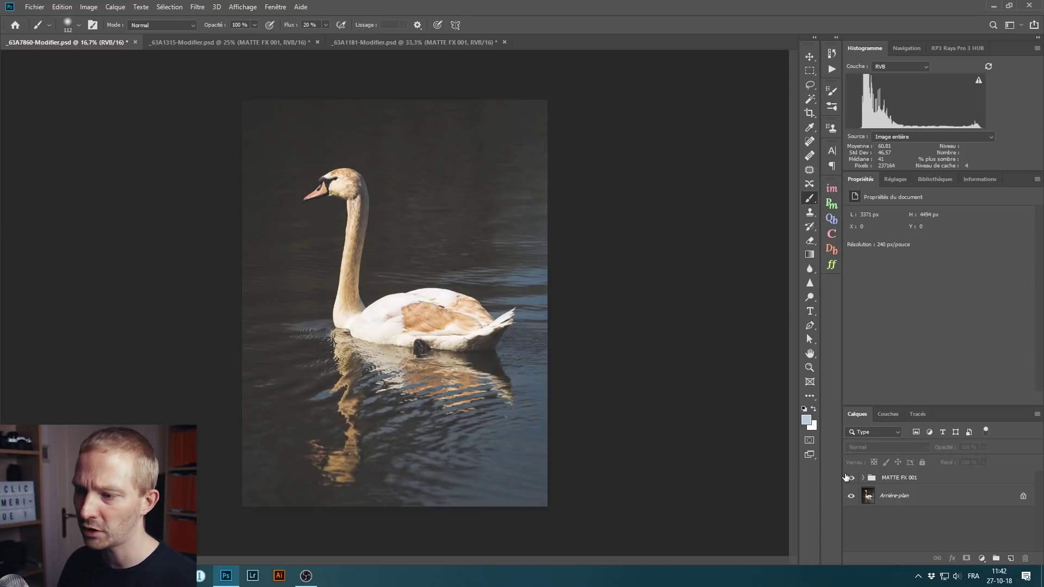
Compare the portrait photo with and without its MATTE FX 001 group, and show the same group on the bee photo.
left_click(238, 44)
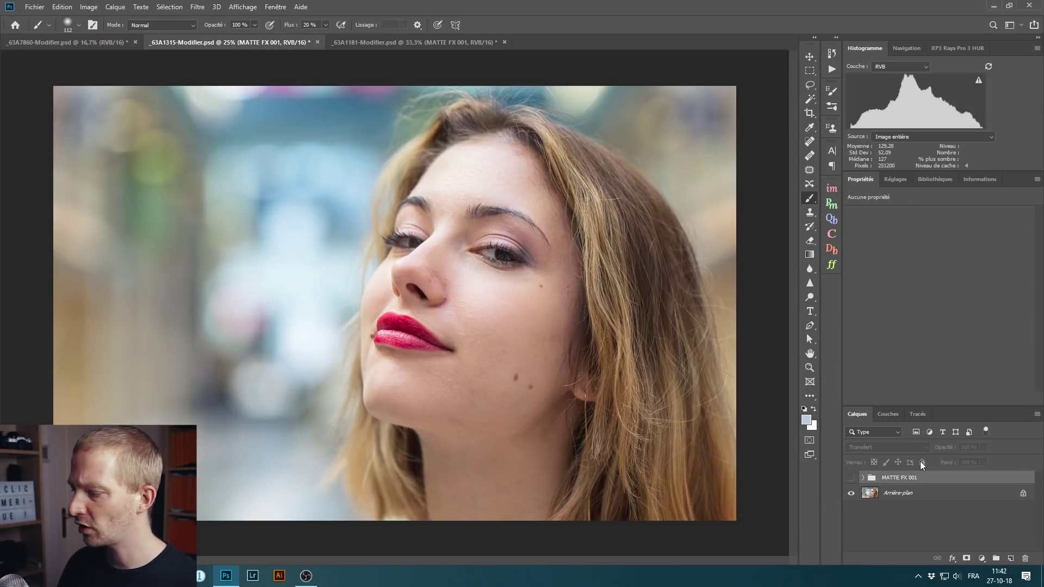
left_click(851, 477)
left_click(852, 479)
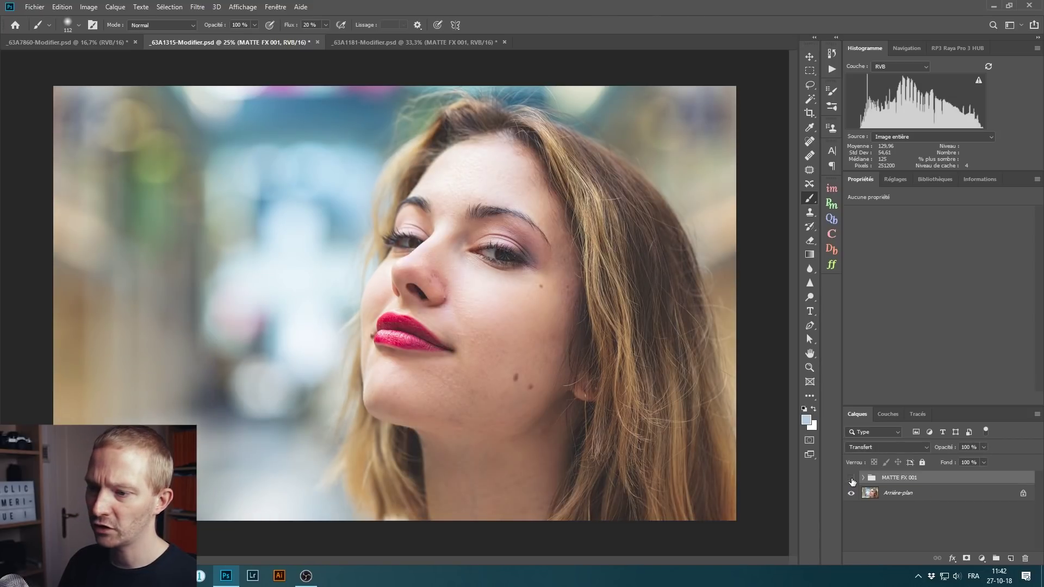
left_click(851, 478)
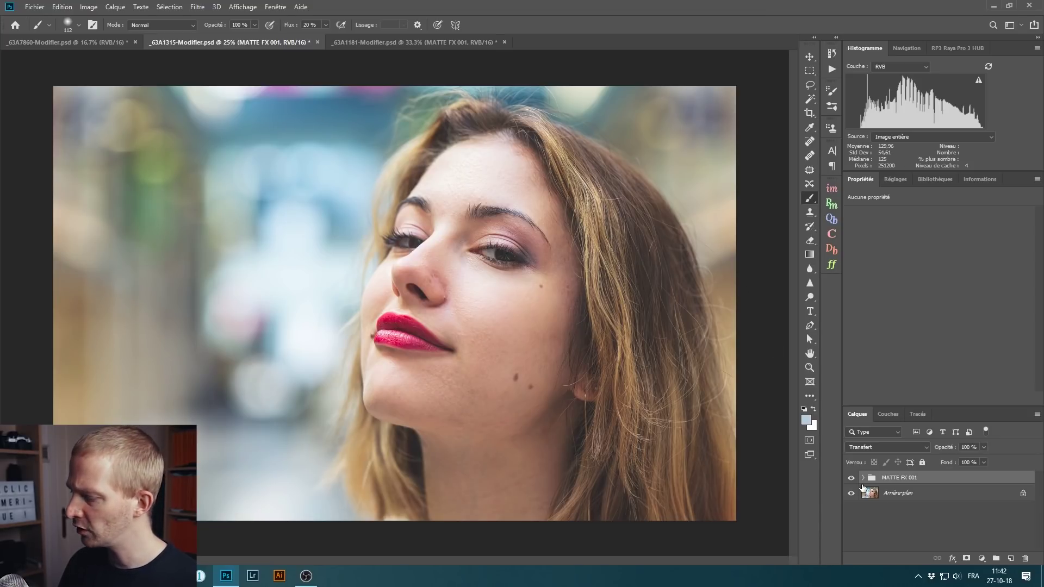
left_click(851, 478)
left_click(851, 478)
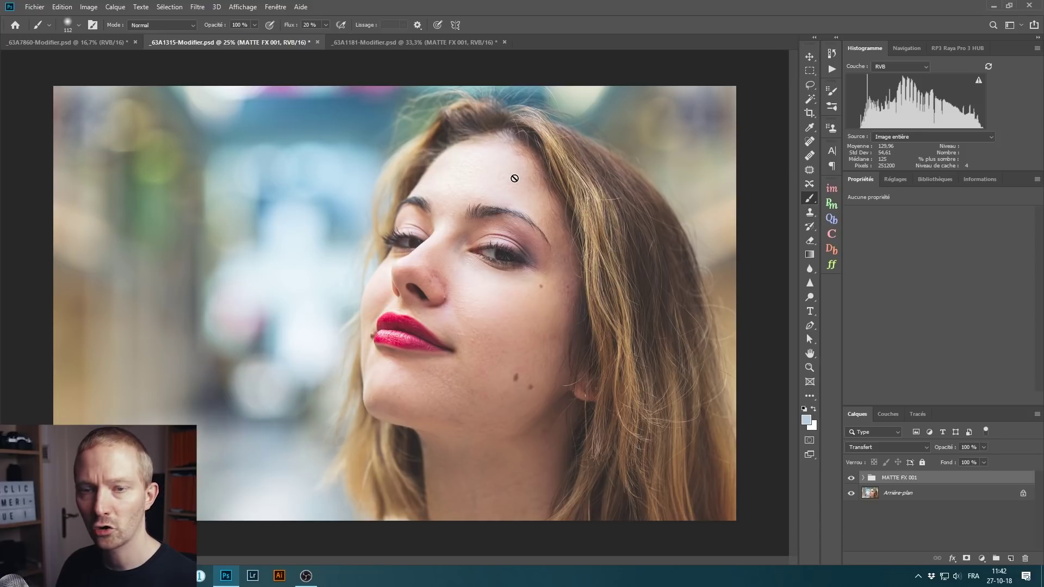
left_click(433, 42)
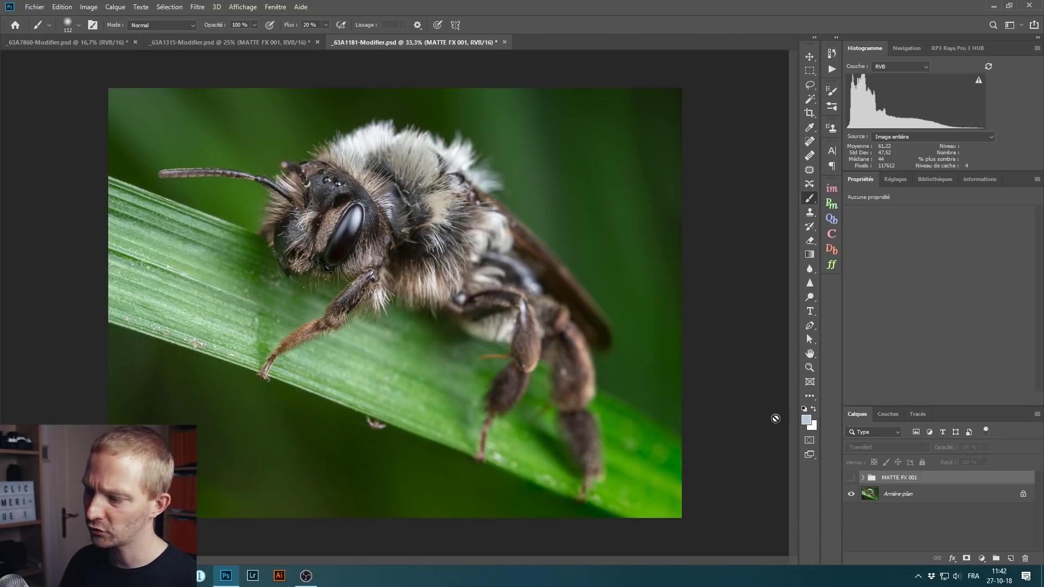
left_click(851, 479)
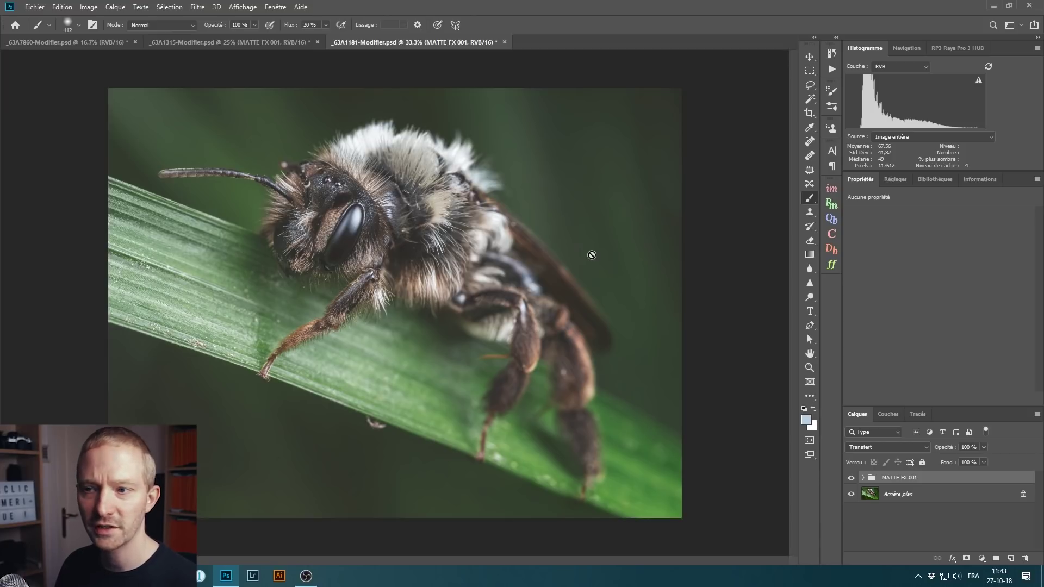
Delete the MATTE FX 001 group from the swan photo.
left_click(87, 43)
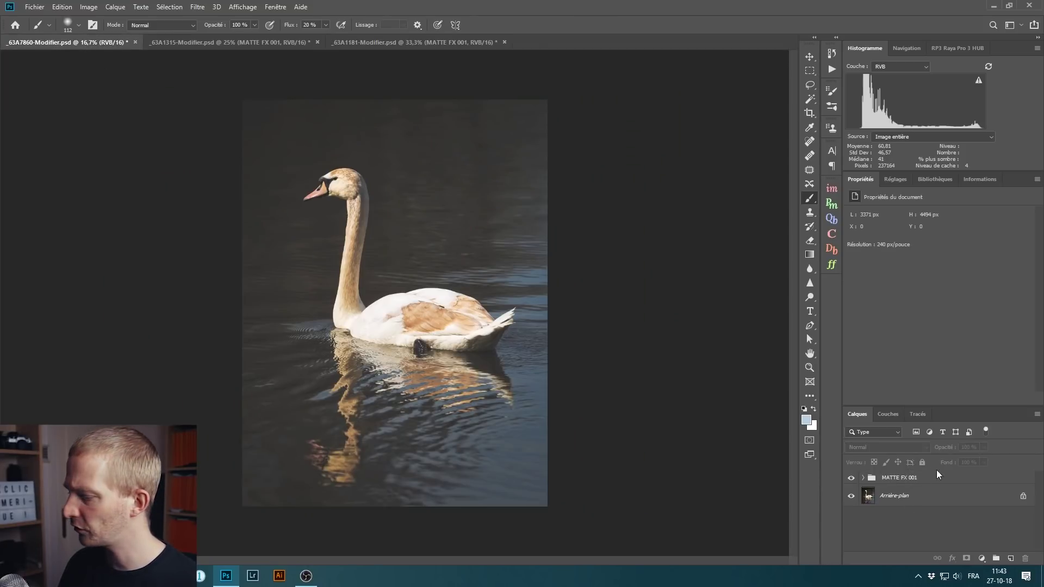
mouse_move(897, 479)
left_mouse_down()
mouse_move(1013, 536)
mouse_move(1012, 557)
mouse_move(909, 478)
left_mouse_up()
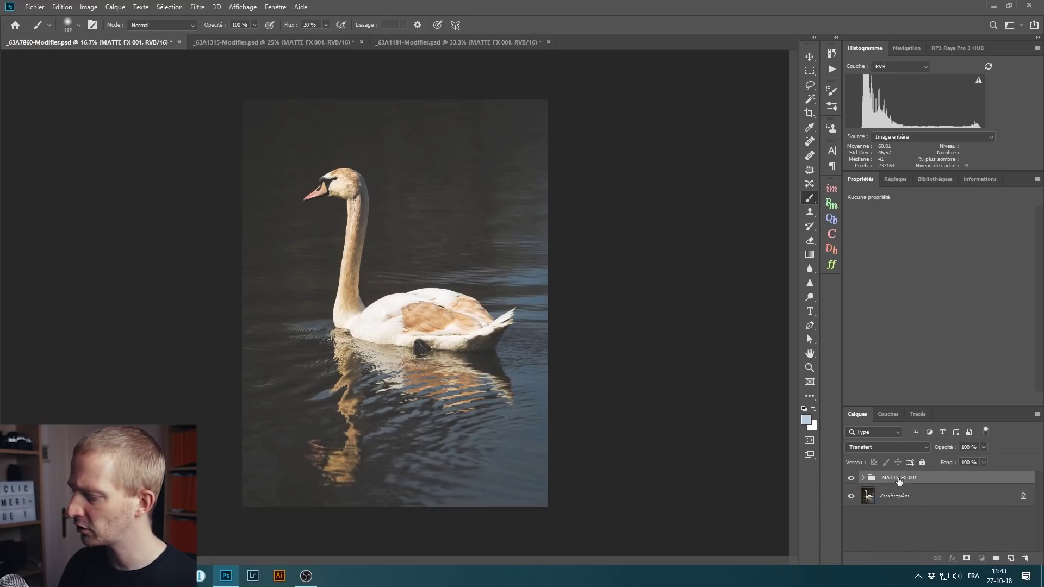
left_click_drag(917, 480, 1024, 558)
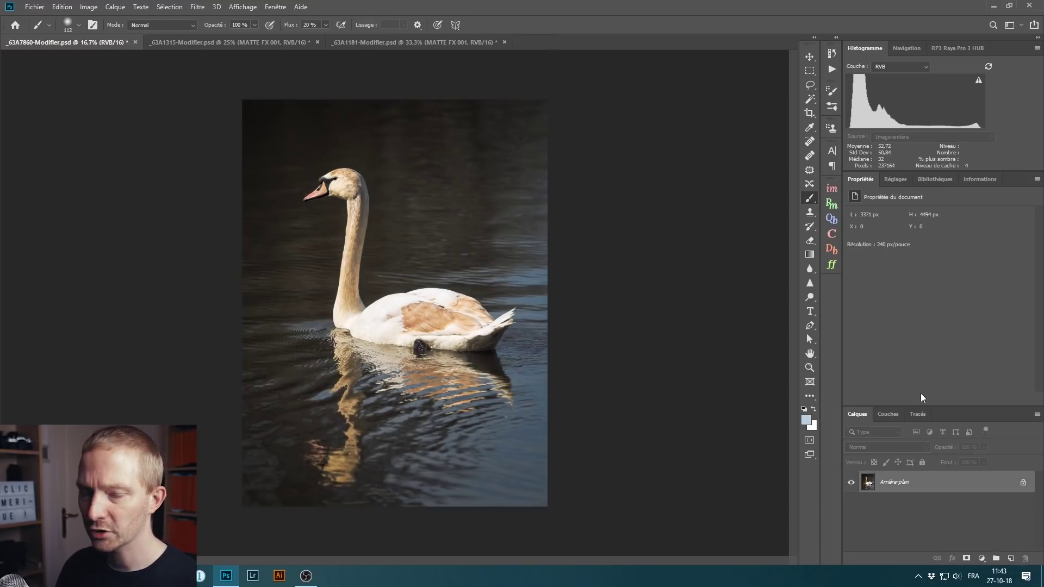
Add a Curves adjustment layer above the swan's background layer, keeping the combined RVB channel selected.
left_click(982, 559)
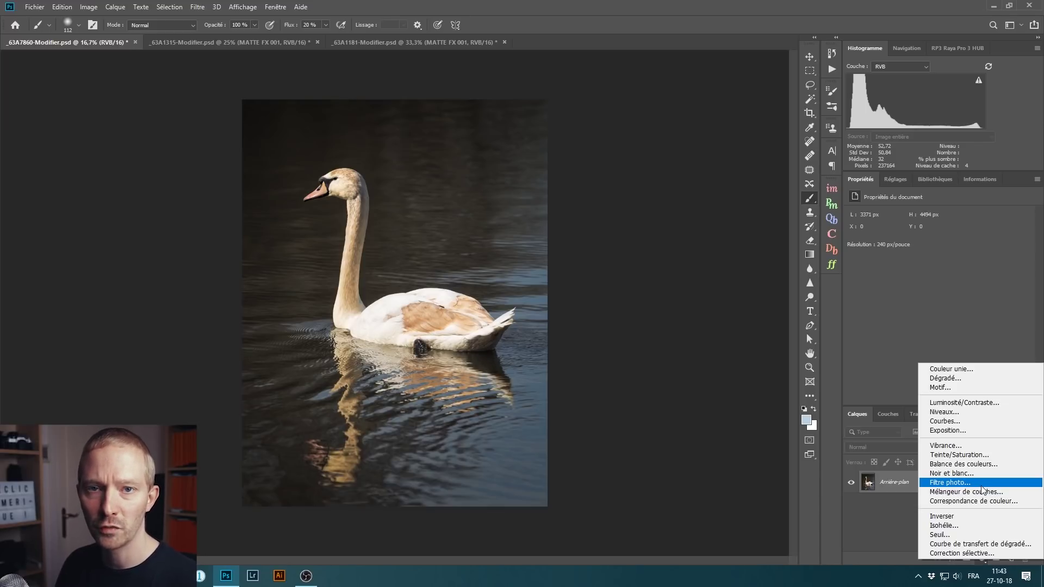
left_click(970, 422)
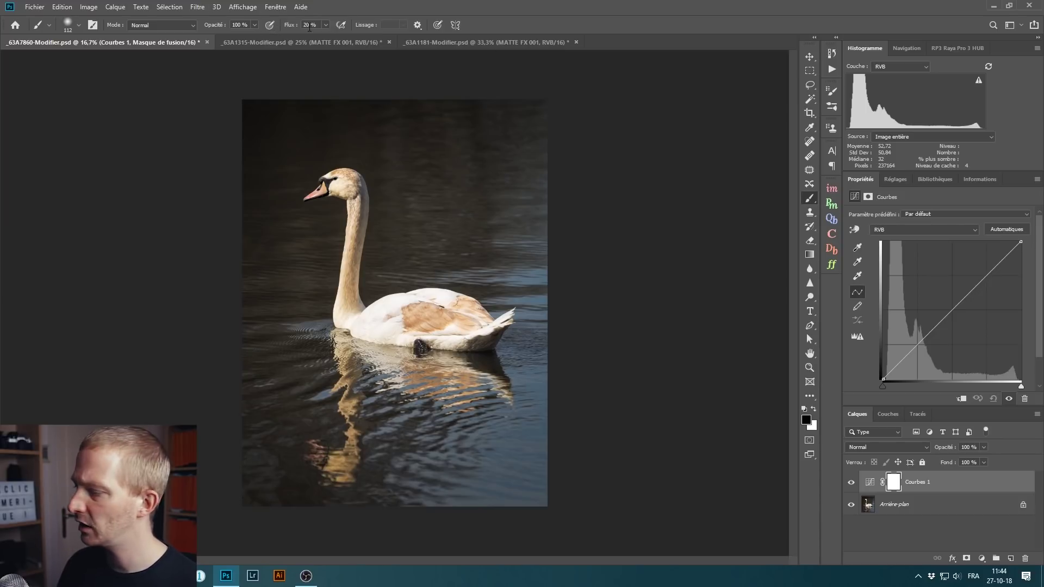
left_click(276, 7)
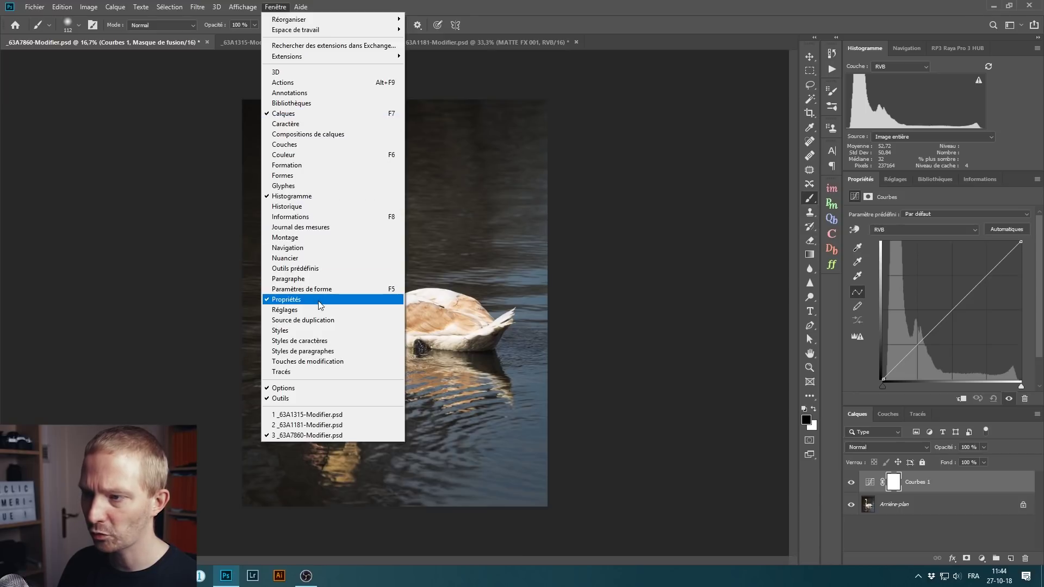
left_click(270, 7)
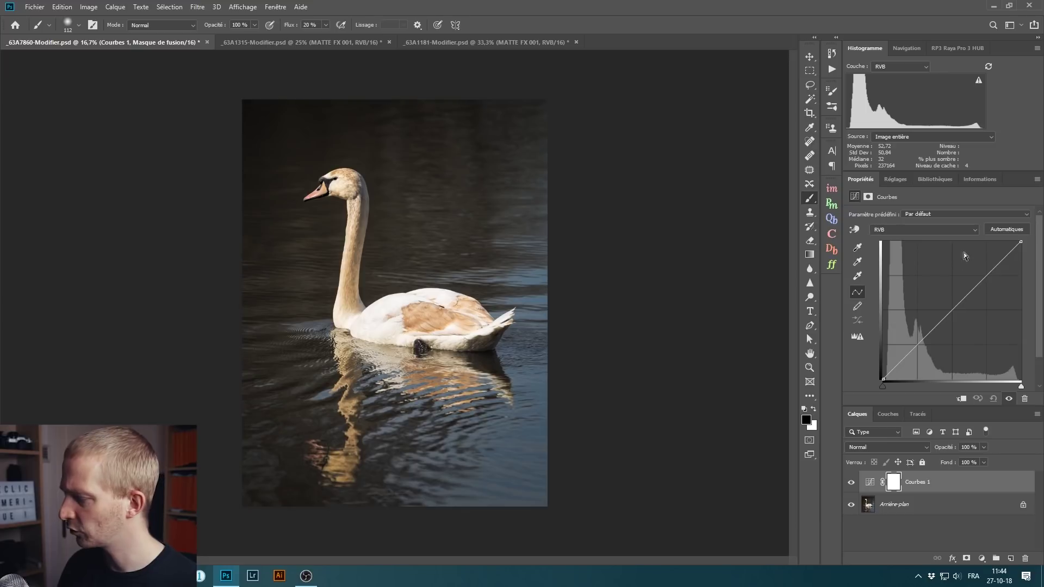
left_click(891, 228)
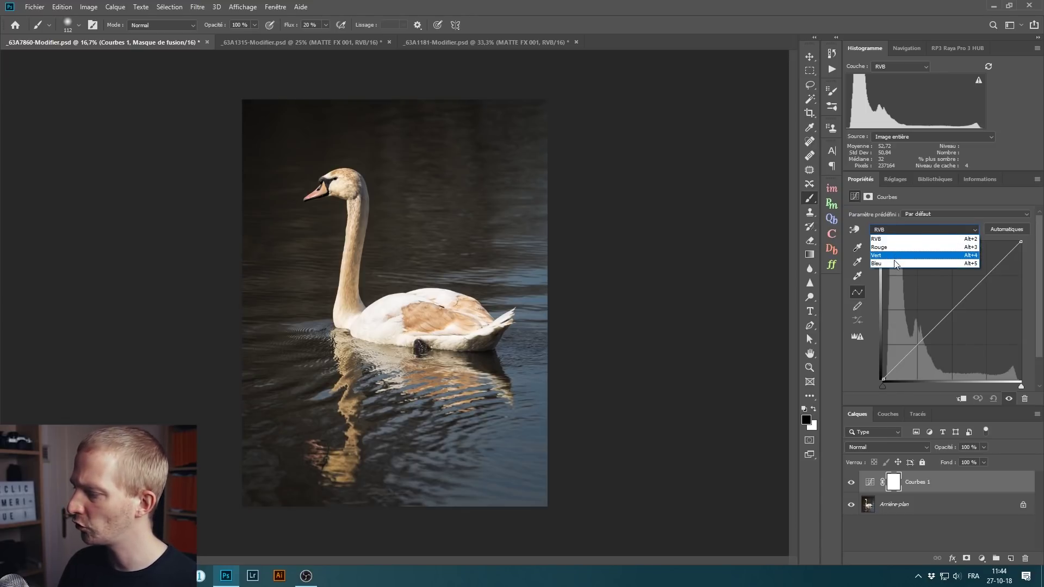
left_click(896, 230)
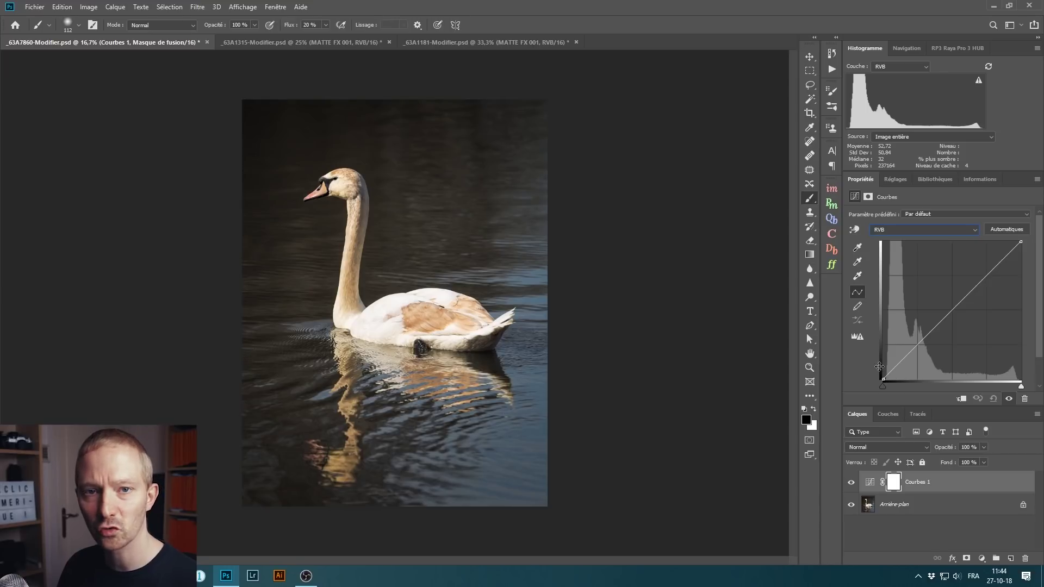
Raise the RVB curve's black point about a fifth of the way, and add points restoring the highlights and midtones and darkening the shadows.
left_click_drag(883, 378, 868, 353)
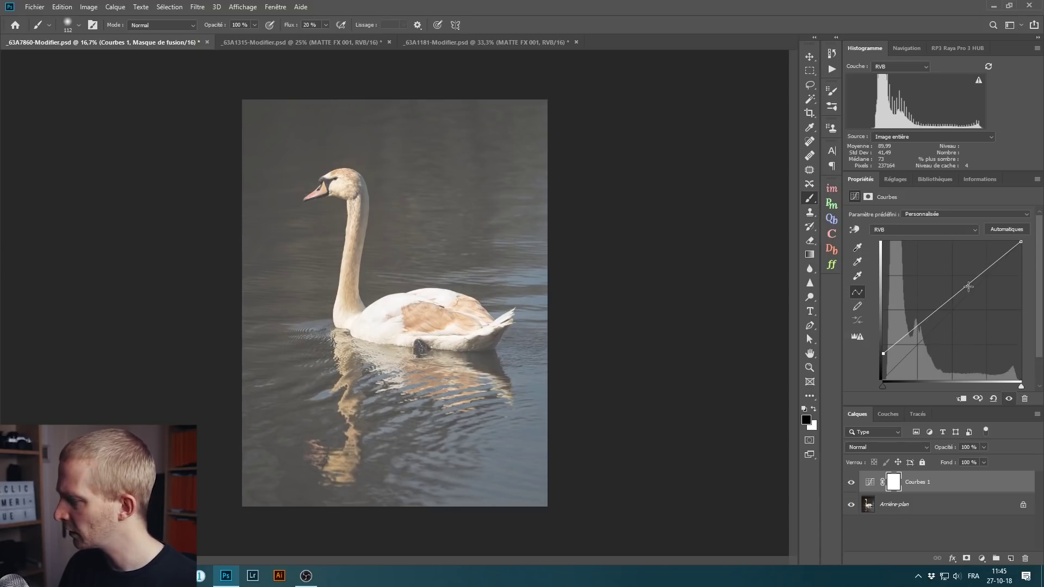
left_click_drag(982, 272, 932, 329)
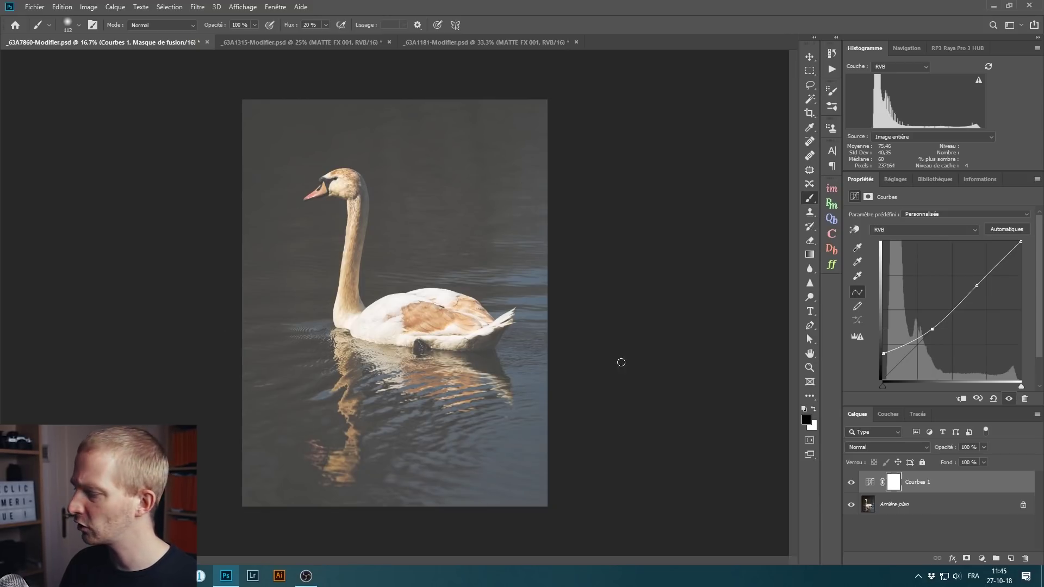
left_click(908, 344)
left_click_drag(908, 345, 908, 348)
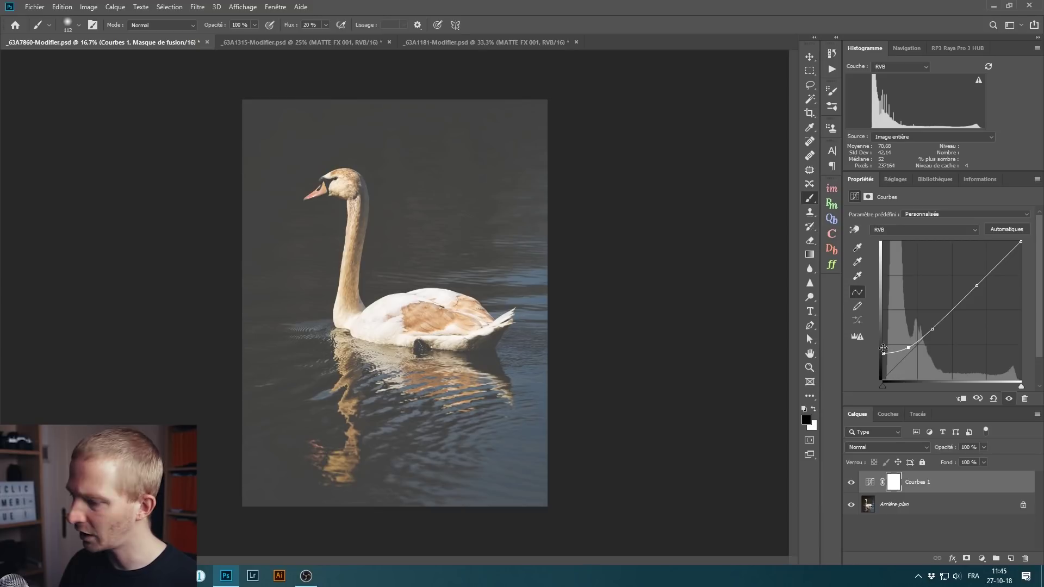
Compare the swan photo with and without the Curves adjustment, leaving the layer visible.
left_click(850, 482)
left_click(851, 483)
left_click(850, 483)
left_click(851, 483)
left_click(850, 482)
left_click(850, 483)
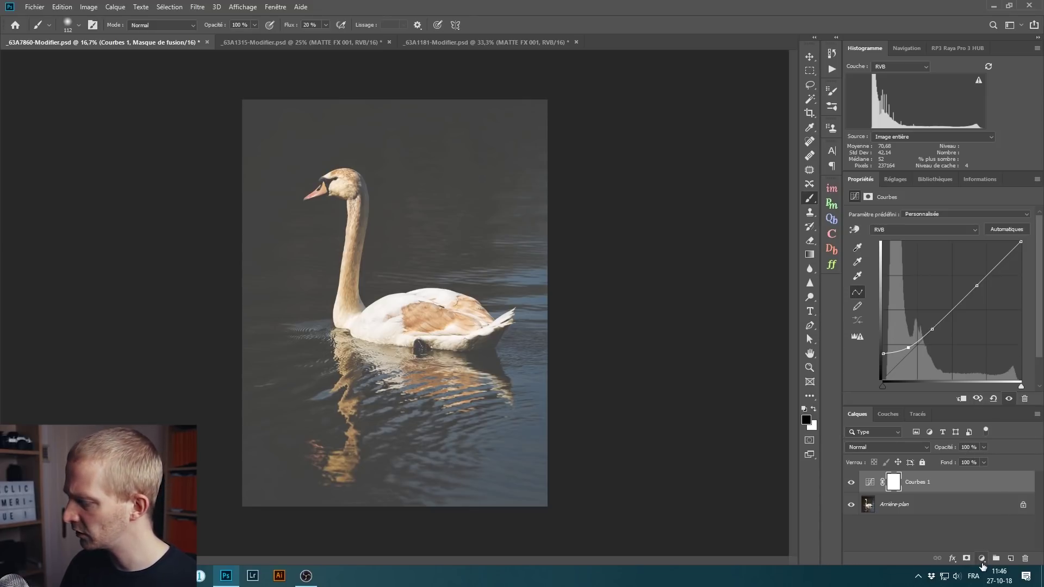
Add a Brightness/Contrast adjustment layer above the curves with contrast 14, and compare the image with and without it.
left_click(982, 560)
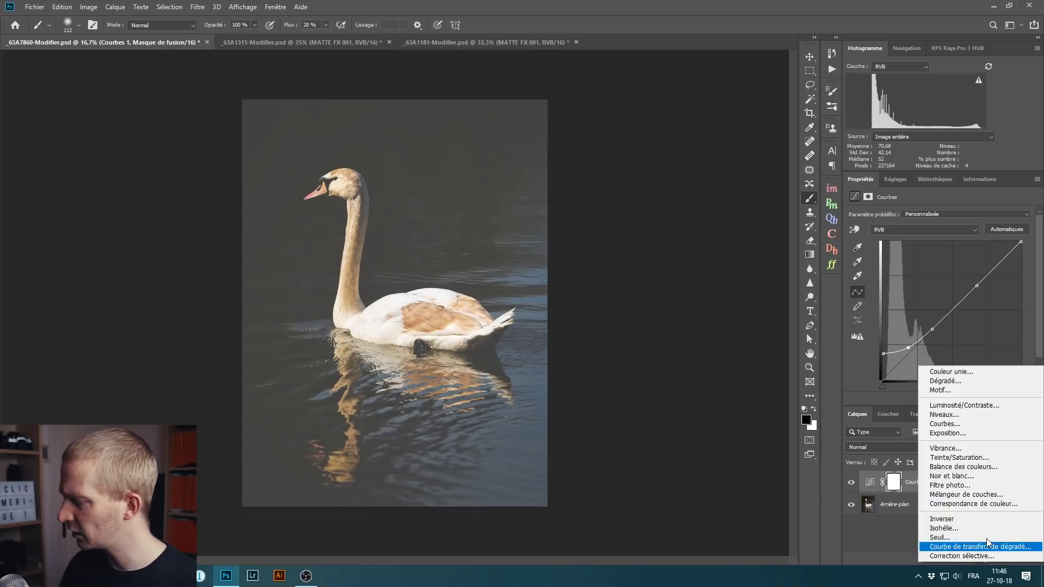
left_click(995, 407)
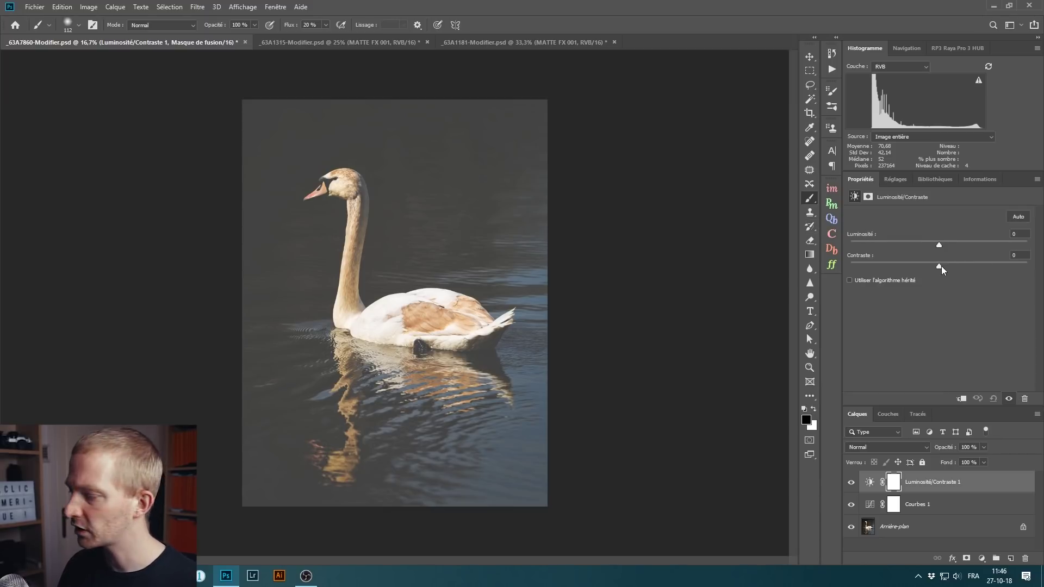
mouse_move(957, 269)
left_mouse_down()
mouse_move(936, 269)
mouse_move(964, 267)
left_mouse_up()
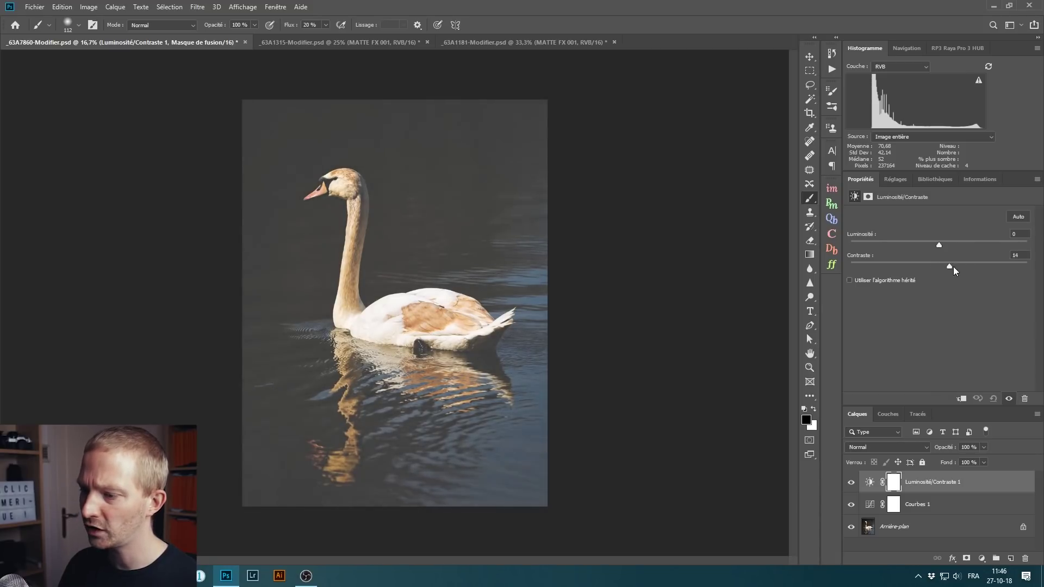
left_click(964, 266)
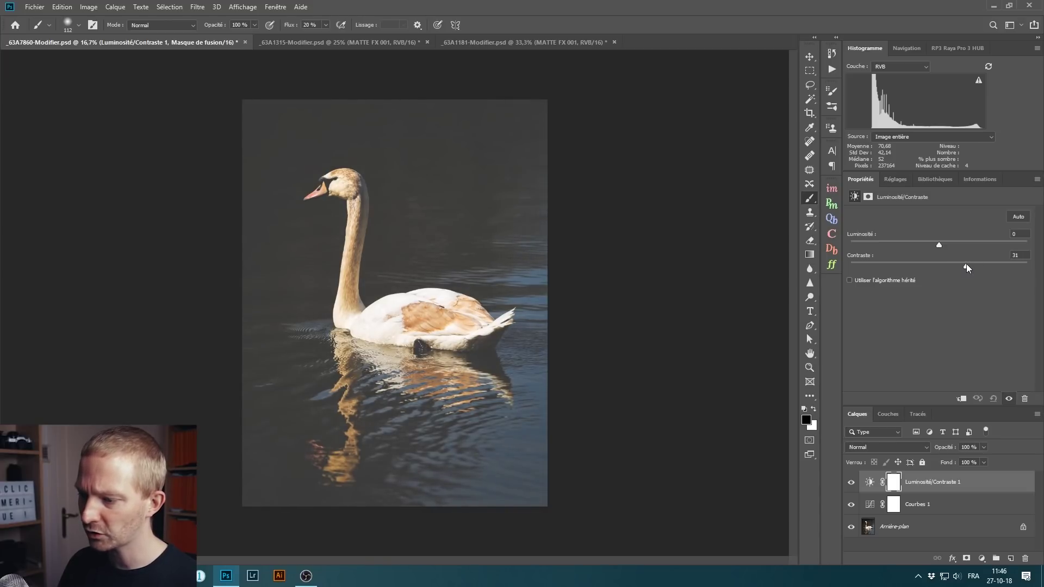
left_click_drag(958, 266, 1043, 269)
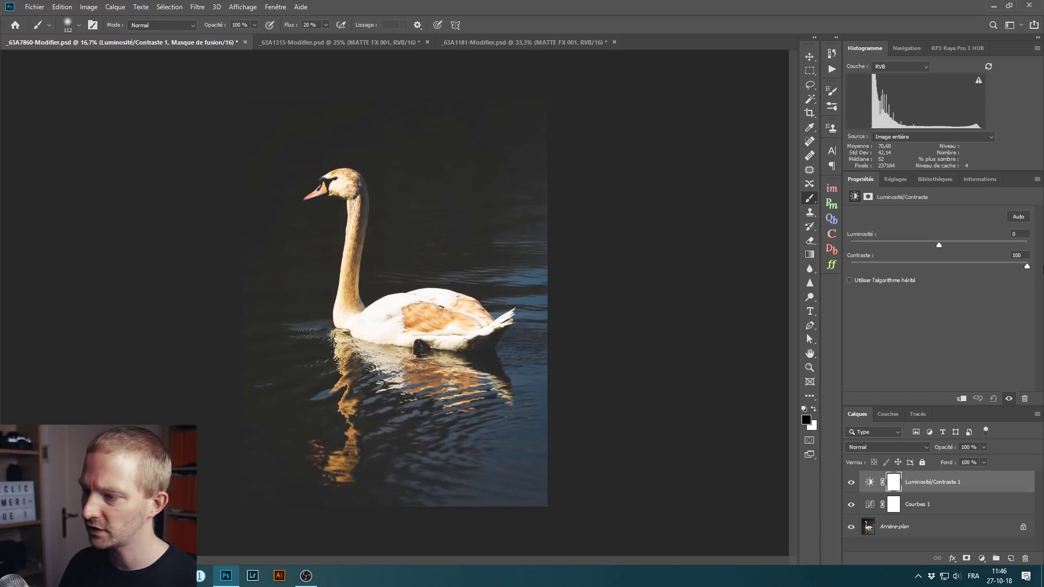
left_click(946, 267)
left_click_drag(951, 267, 945, 267)
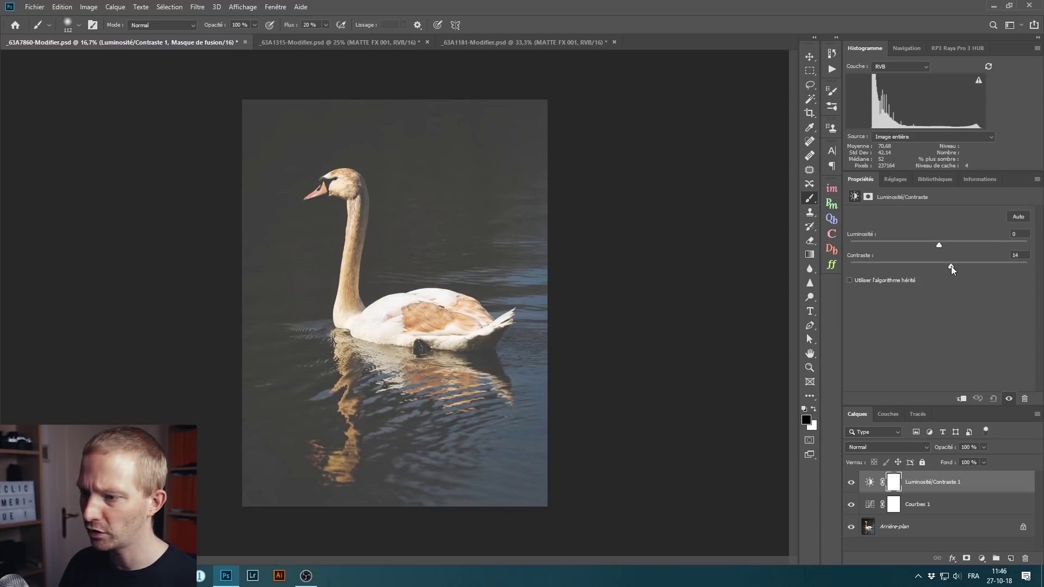
left_click(851, 483)
left_click(852, 483)
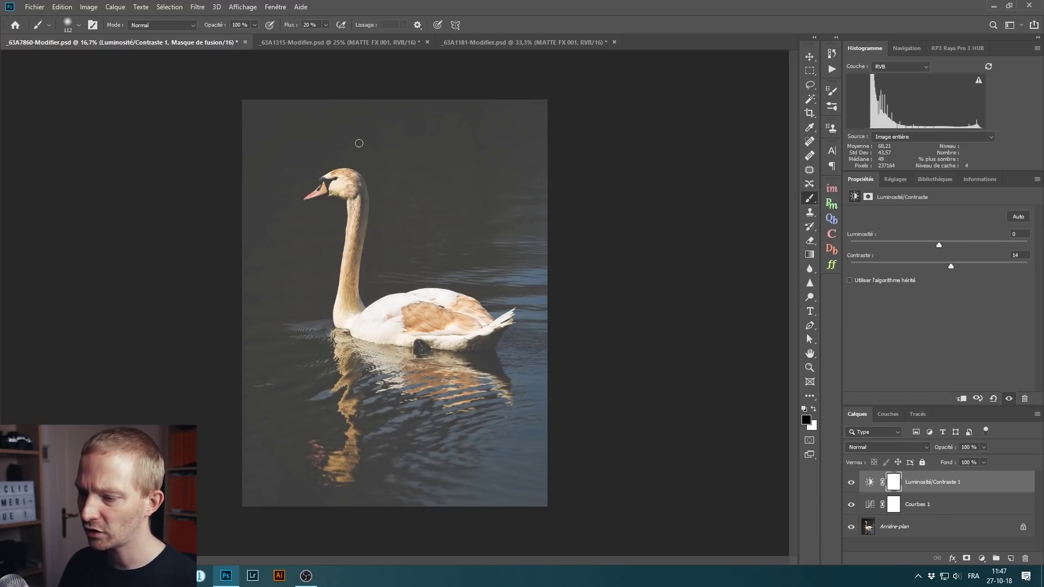
Add a Hue/Saturation adjustment layer on top of the stack and set its global saturation to -5.
left_click(982, 559)
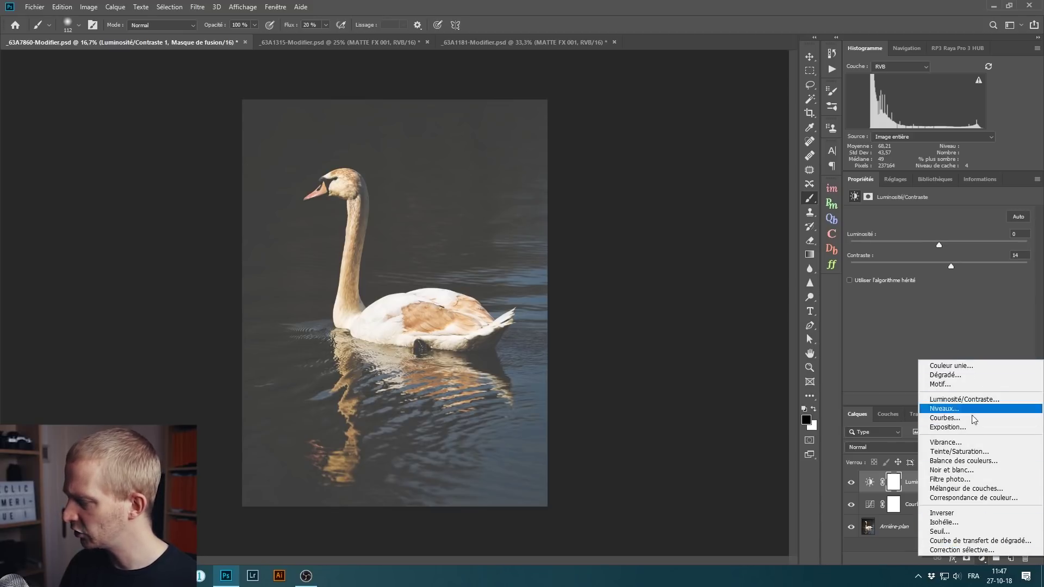
left_click(979, 454)
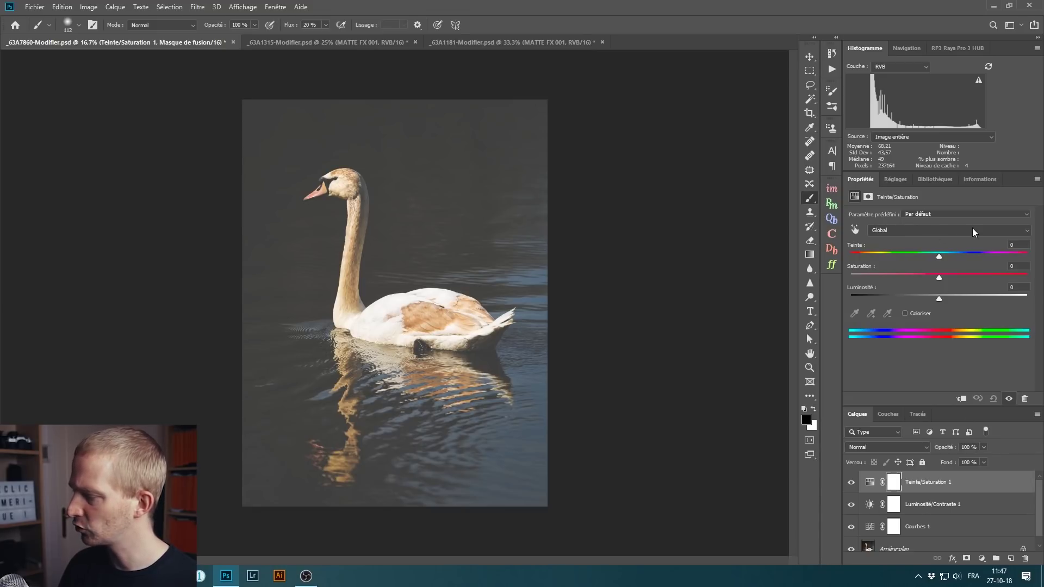
left_click(939, 277)
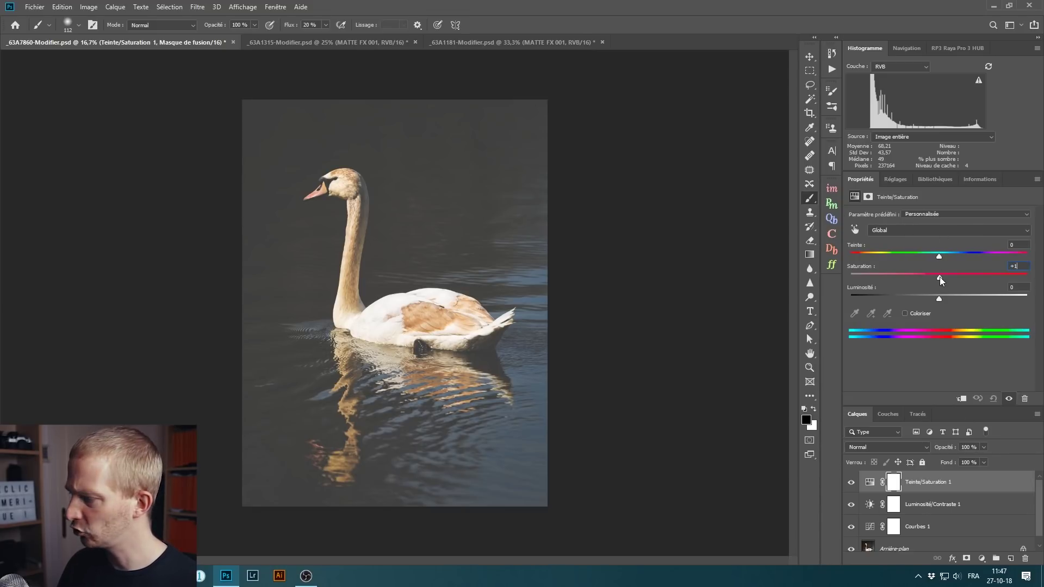
left_click_drag(939, 277, 778, 275)
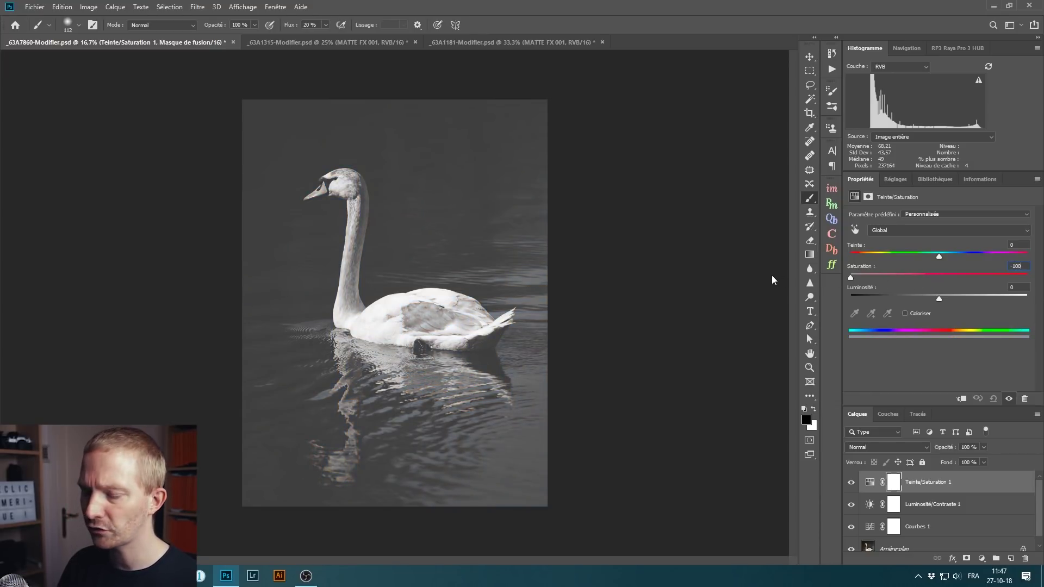
left_click_drag(850, 277, 933, 277)
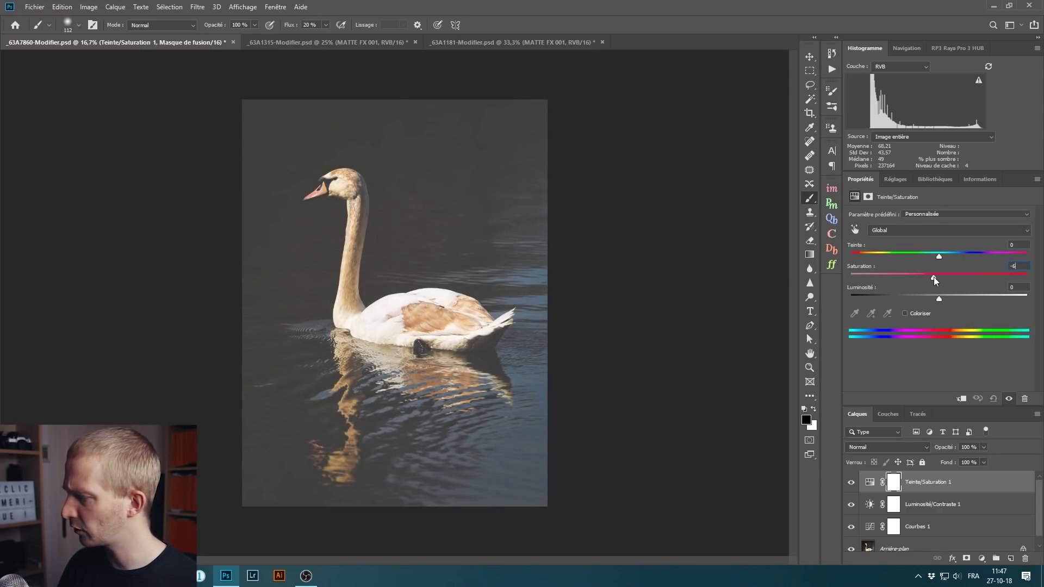
key("Return")
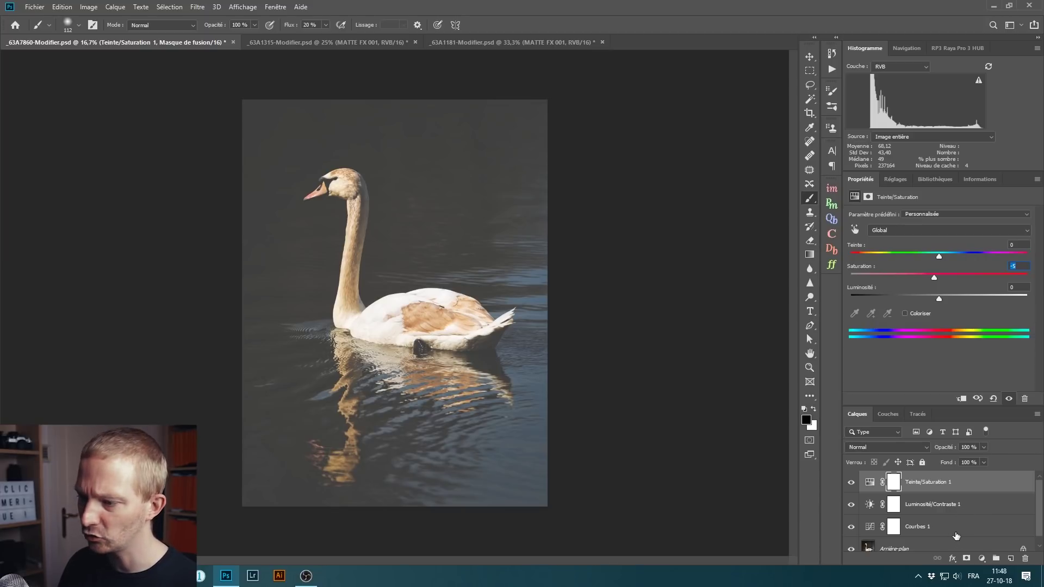
scroll(918, 504, "down", 1)
scroll(918, 505, "up", 1)
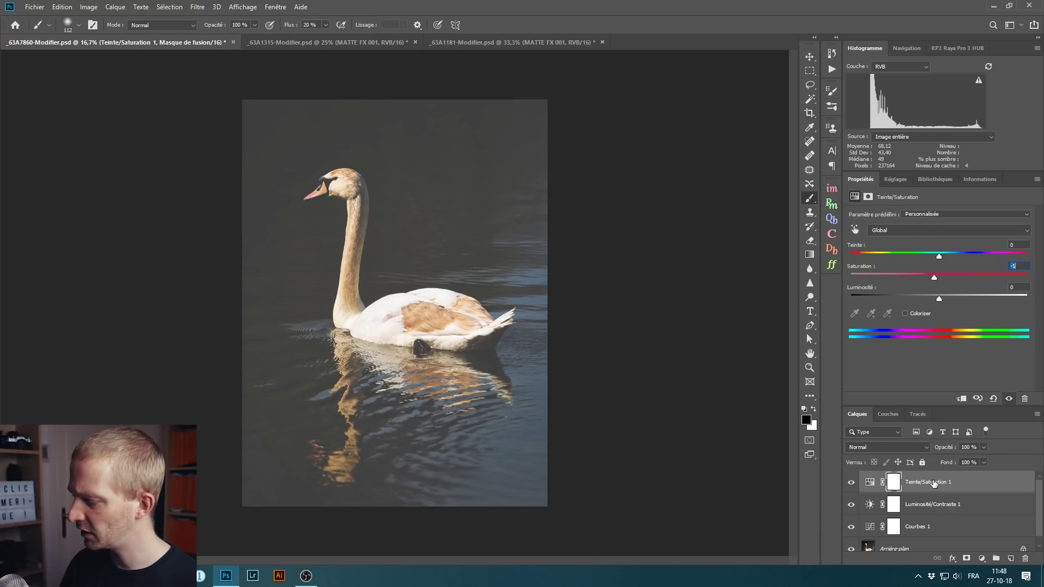
Group the Hue/Saturation, Brightness/Contrast and Curves adjustment layers, and compare the swan photo with and without the group.
left_click_drag(930, 406, 930, 381)
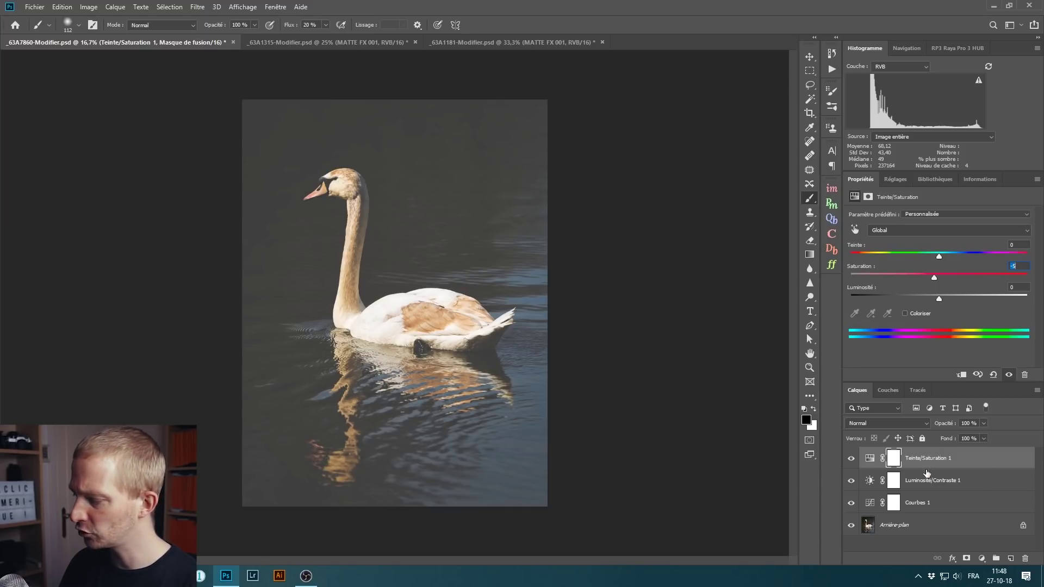
left_click(933, 511, "shift")
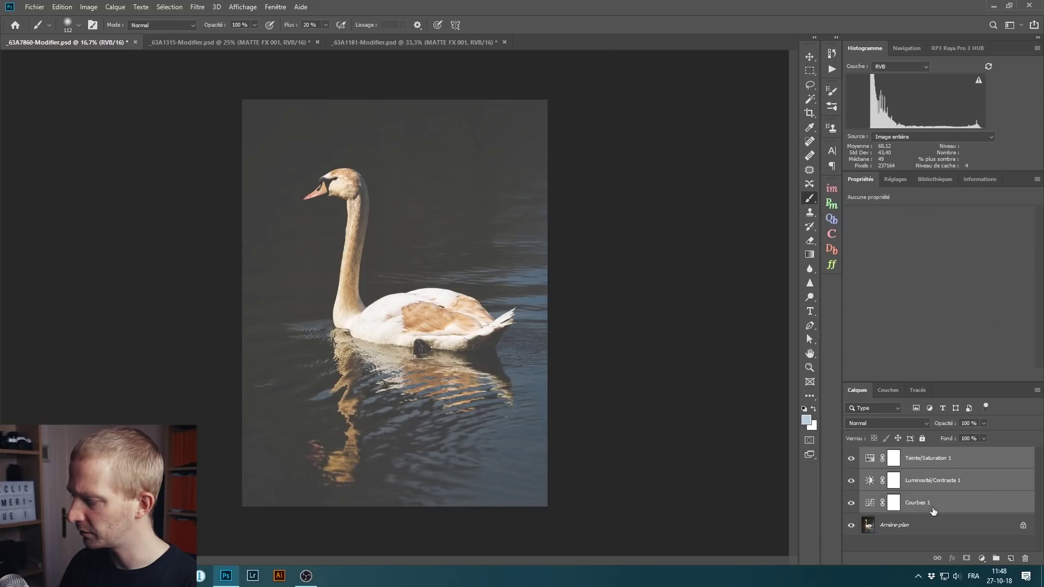
left_click(995, 559)
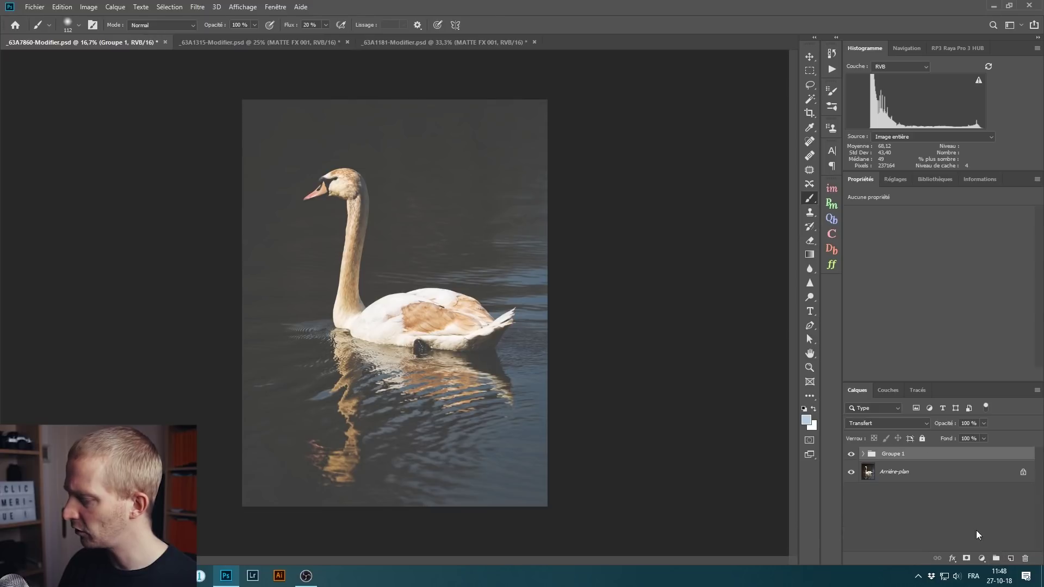
left_click(851, 455)
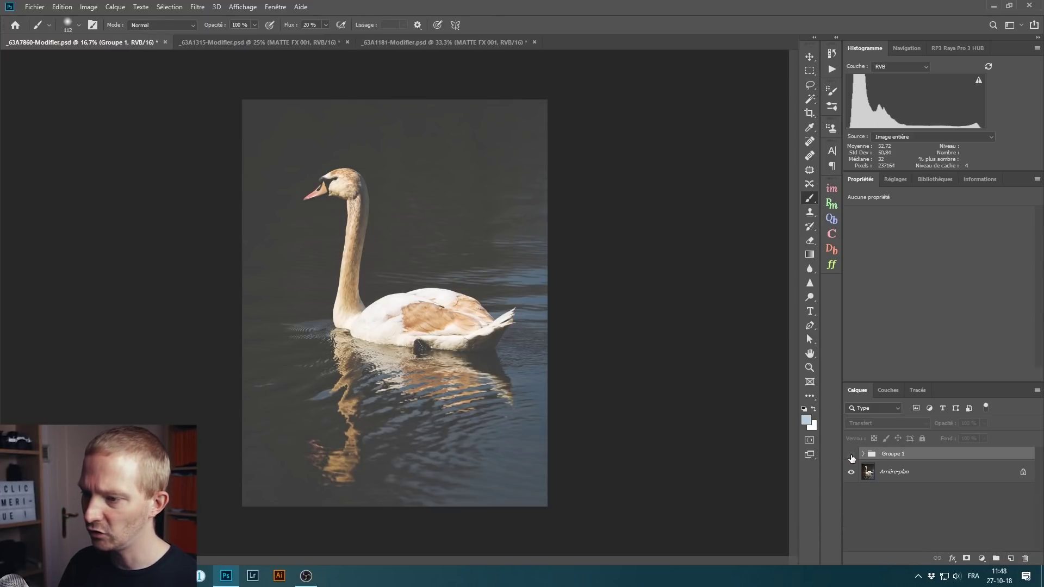
left_click(850, 455)
left_click(850, 455)
left_click(851, 455)
left_click(851, 455)
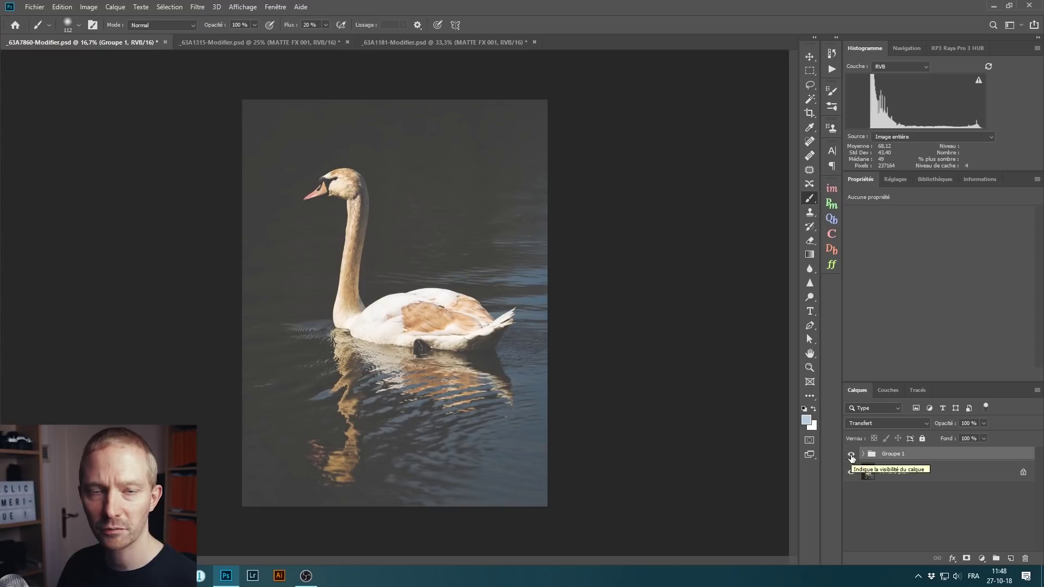
Set the adjustment group's opacity to 80% and compare the swan photo with and without the group.
mouse_move(945, 425)
left_mouse_down()
mouse_move(922, 430)
mouse_move(933, 428)
left_mouse_up()
left_click(851, 455)
left_click(850, 456)
Set the opacity of the Curves layer inside the group to 83%, and compare the photo with and without the group.
left_click(863, 454)
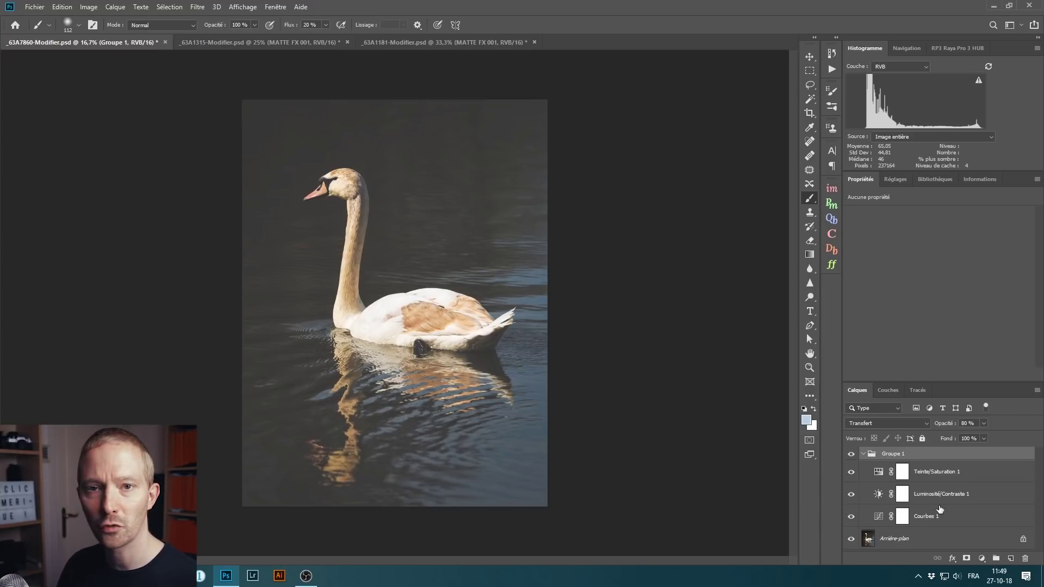
left_click(862, 453)
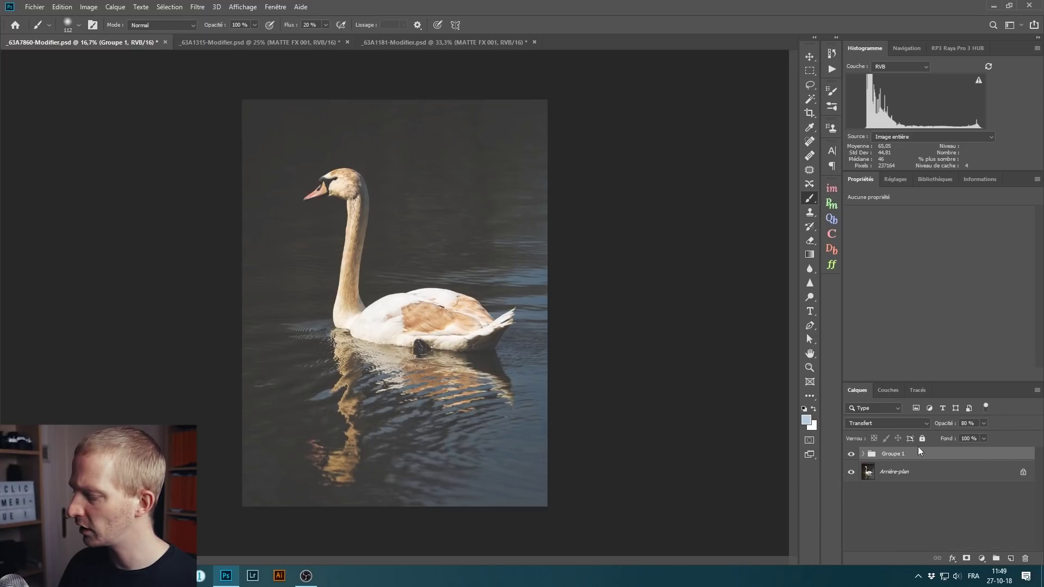
left_click(863, 453)
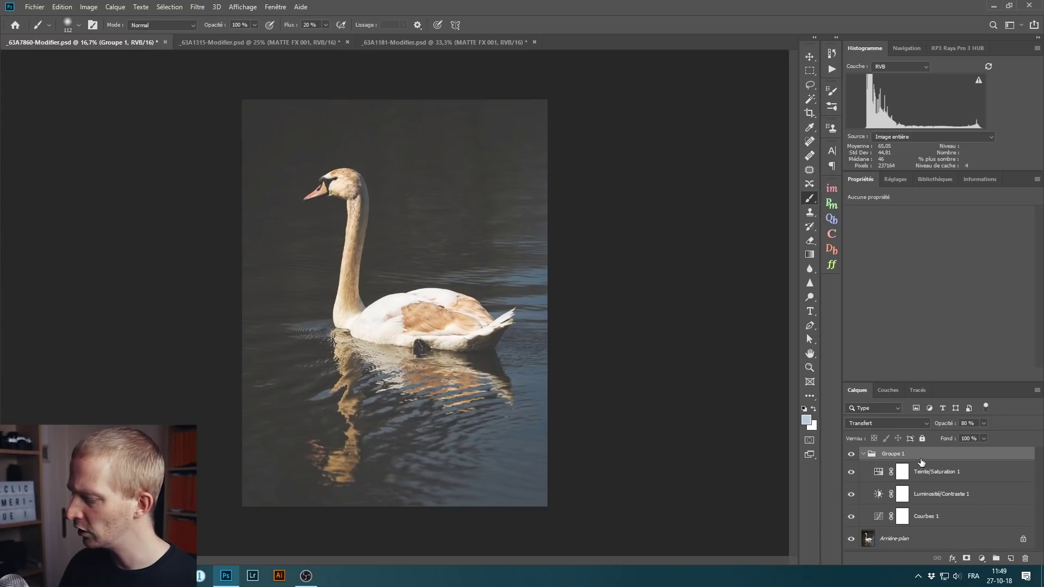
left_click(942, 516)
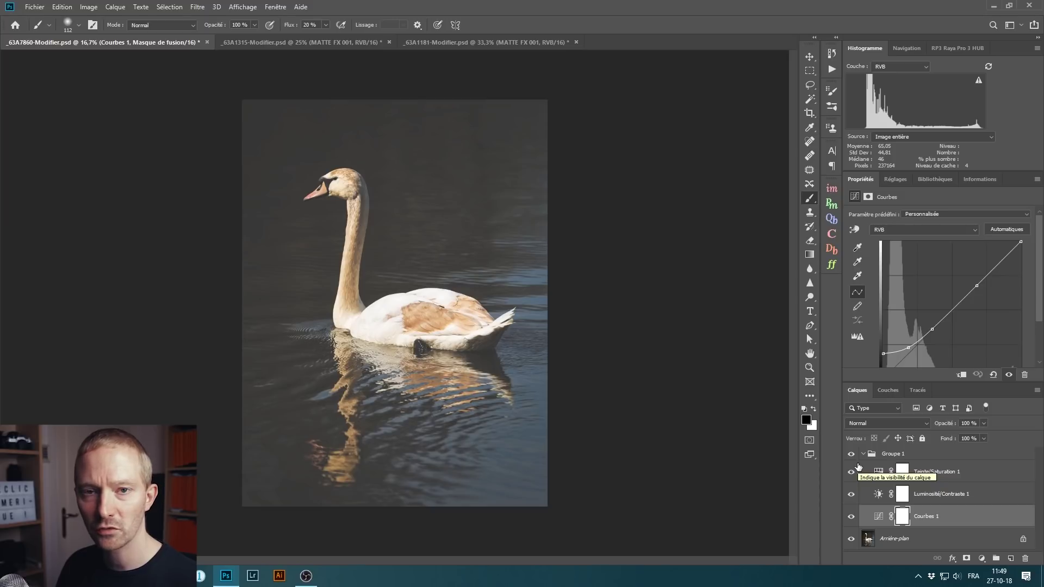
mouse_move(949, 425)
left_mouse_down()
mouse_move(913, 430)
mouse_move(939, 430)
left_mouse_up()
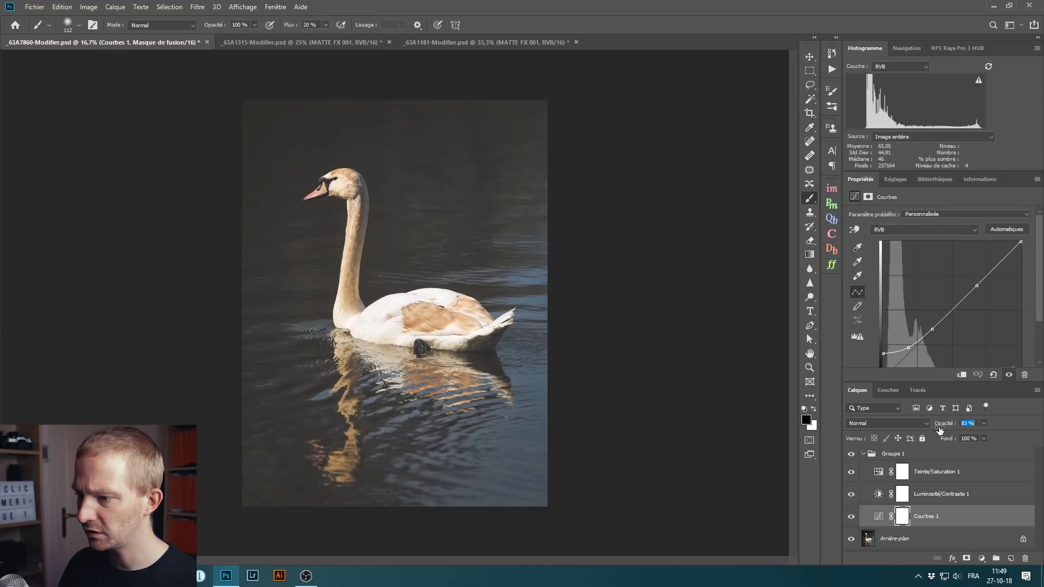
left_click(863, 454)
left_click(851, 455)
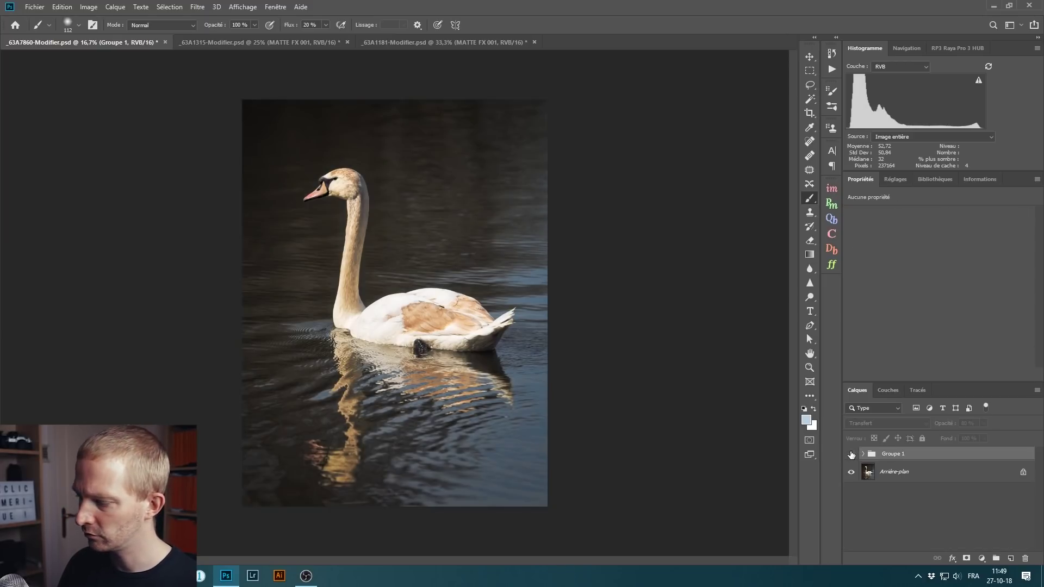
left_click(851, 454)
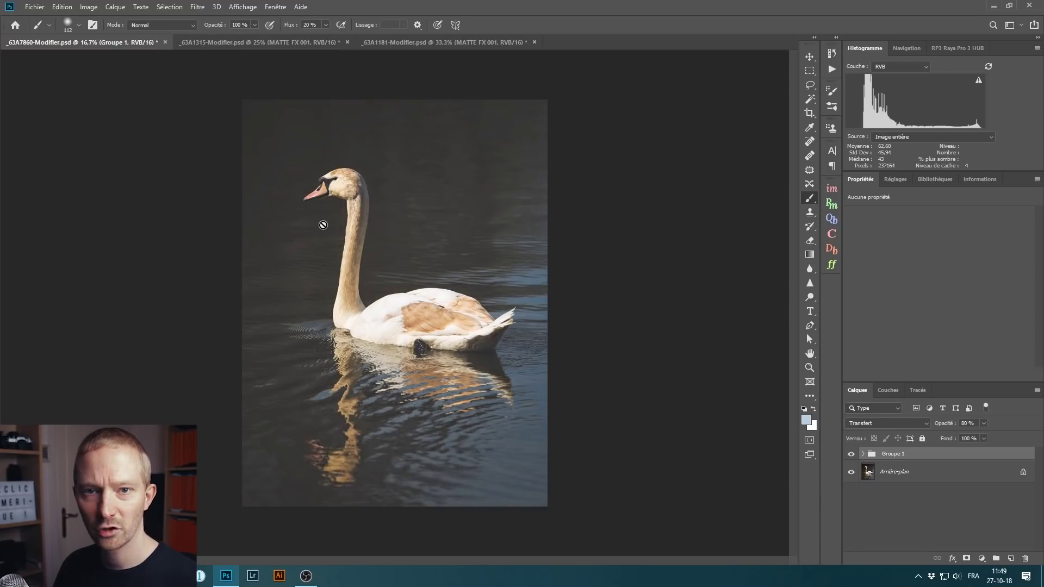
Switch to the portrait document _63A1315-Modifier.psd and delete its MATTE FX 001 group.
left_click(280, 42)
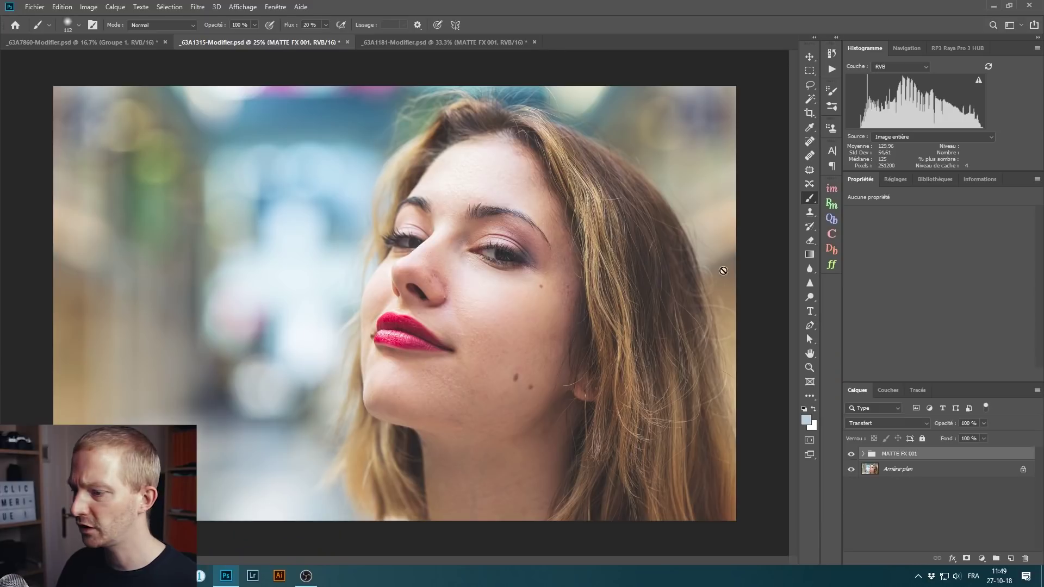
left_click_drag(919, 454, 1025, 559)
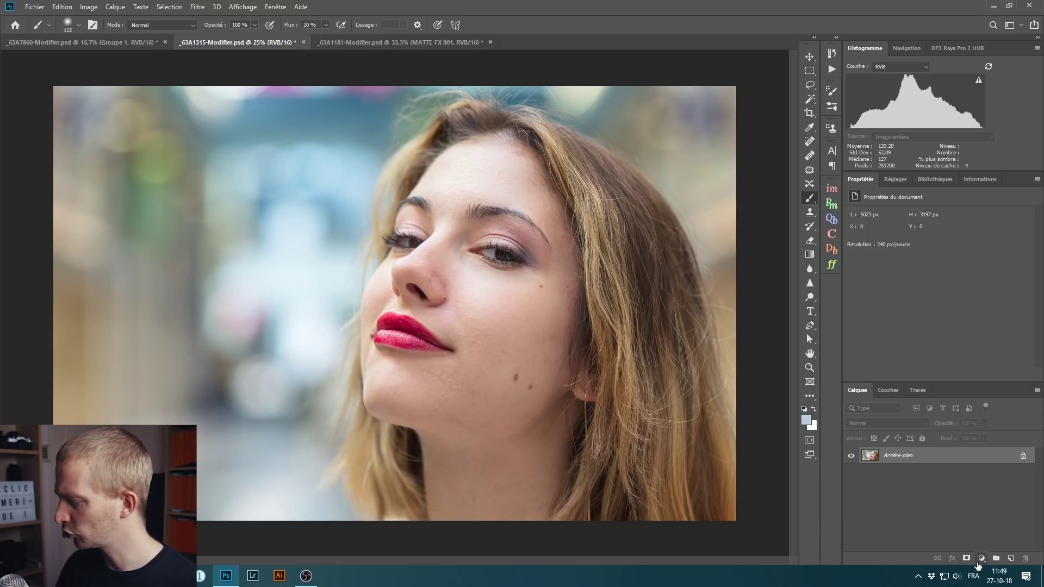
Add a Curves adjustment layer to the portrait, raise the RVB black point to output 42, and add points at 179/180, 96/97 and 48/57.
left_click(981, 558)
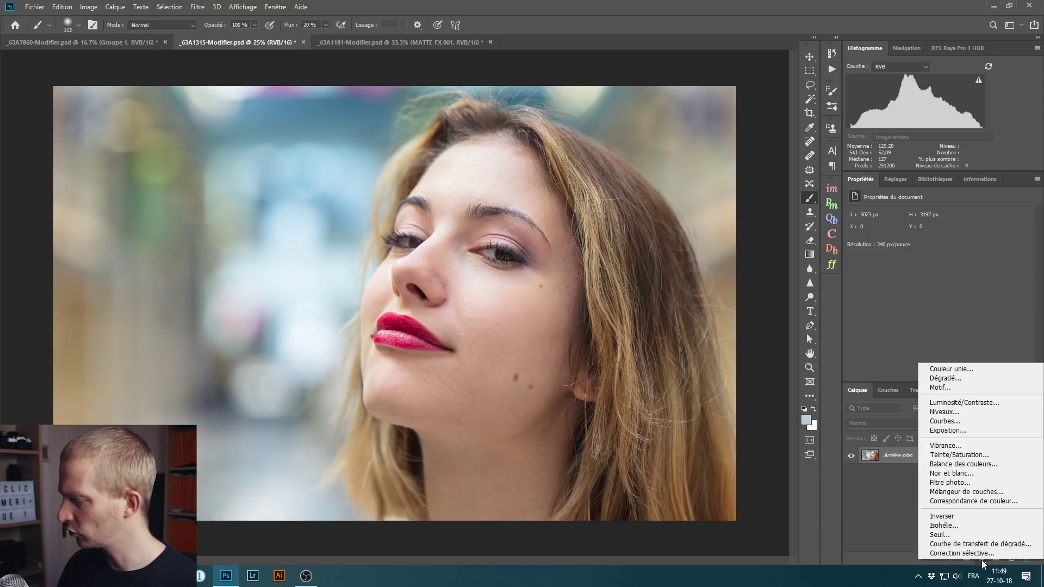
left_click(968, 422)
left_click_drag(914, 382, 916, 423)
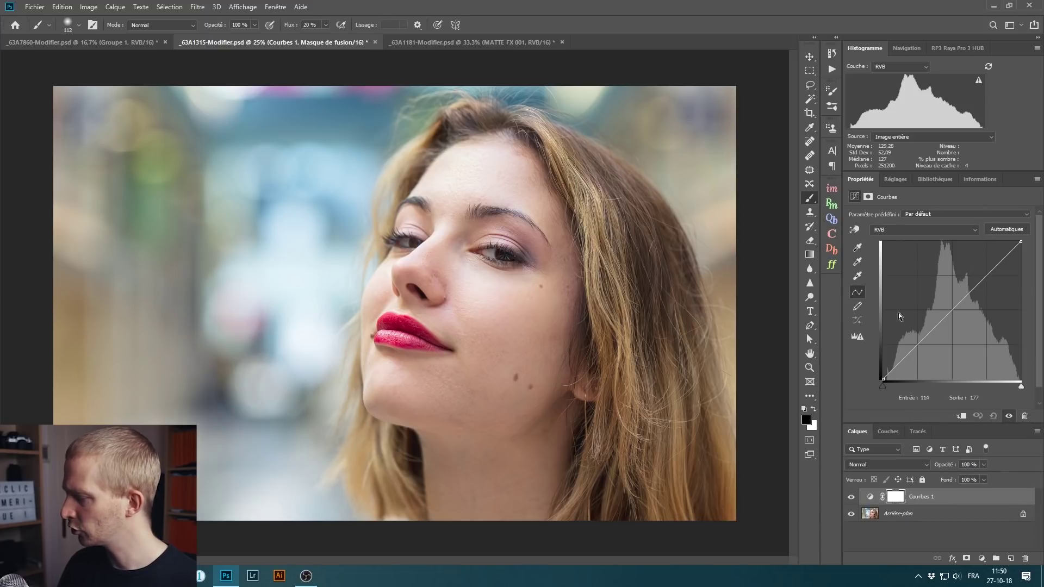
left_click_drag(884, 378, 873, 355)
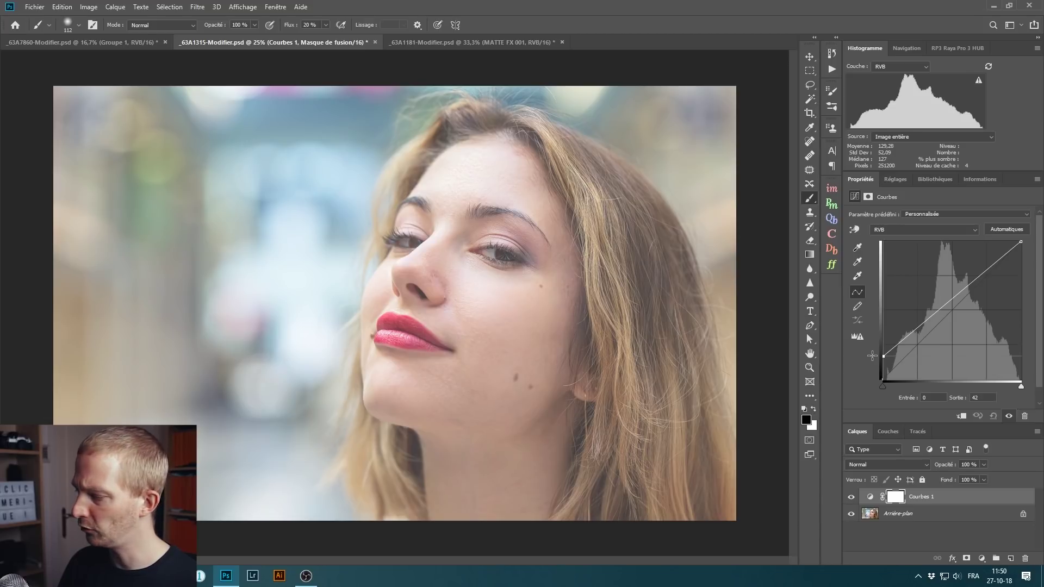
left_click(981, 281)
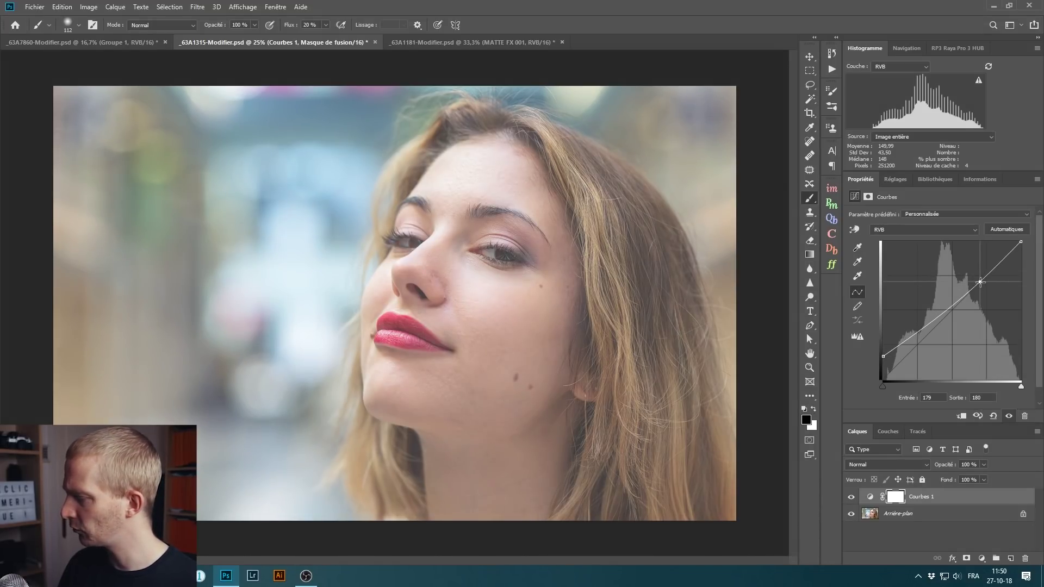
left_click_drag(931, 322, 935, 326)
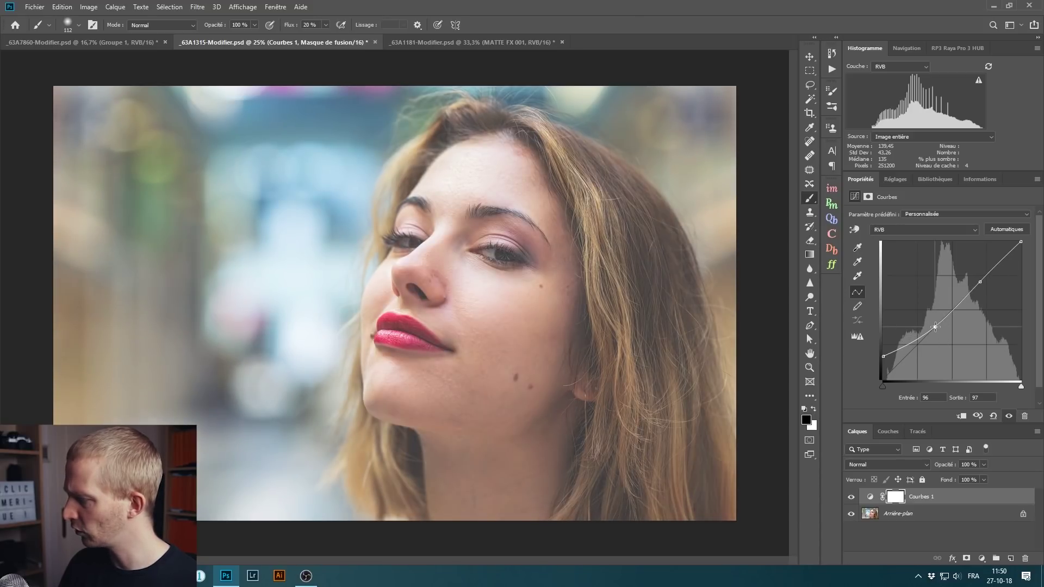
left_click(909, 348)
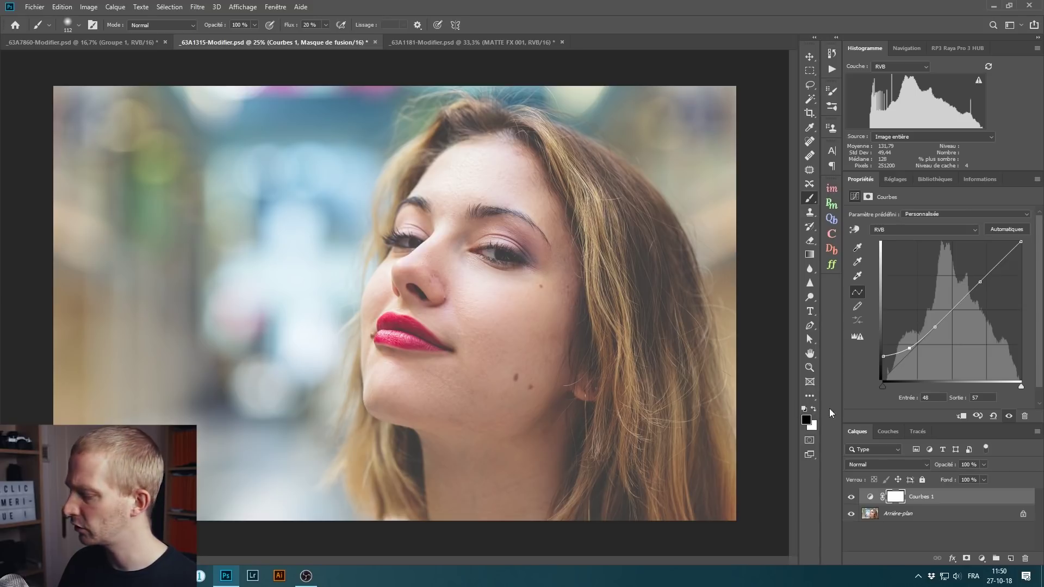
Add a Brightness/Contrast adjustment layer above the curves with contrast 27.
left_click(981, 559)
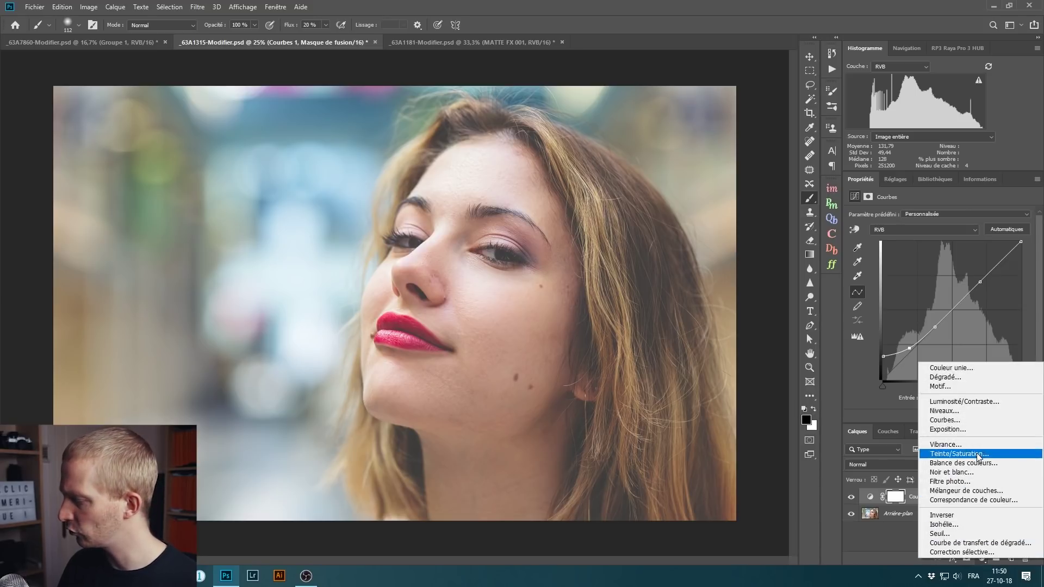
left_click(987, 403)
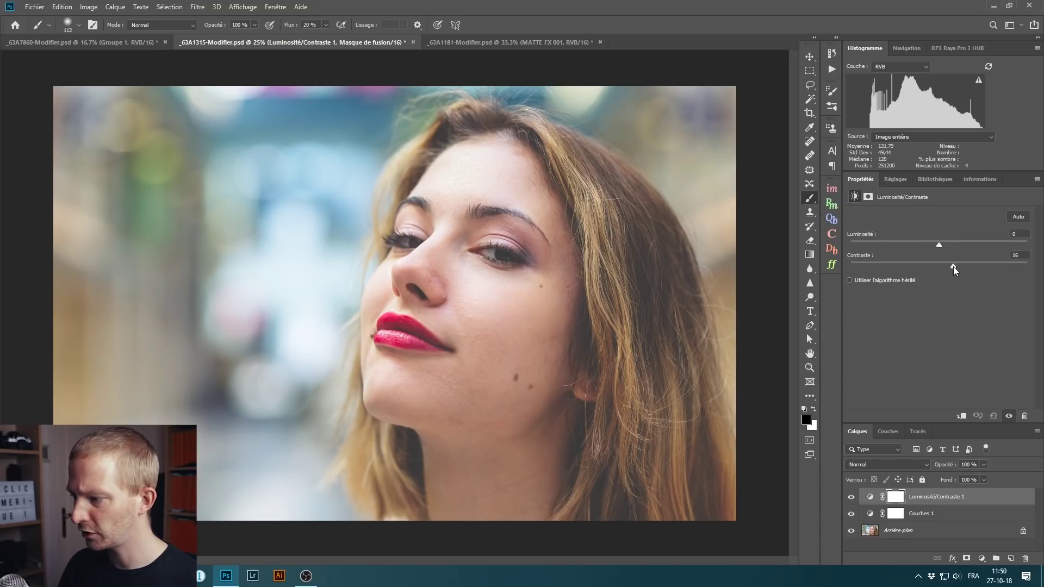
left_click_drag(942, 266, 957, 270)
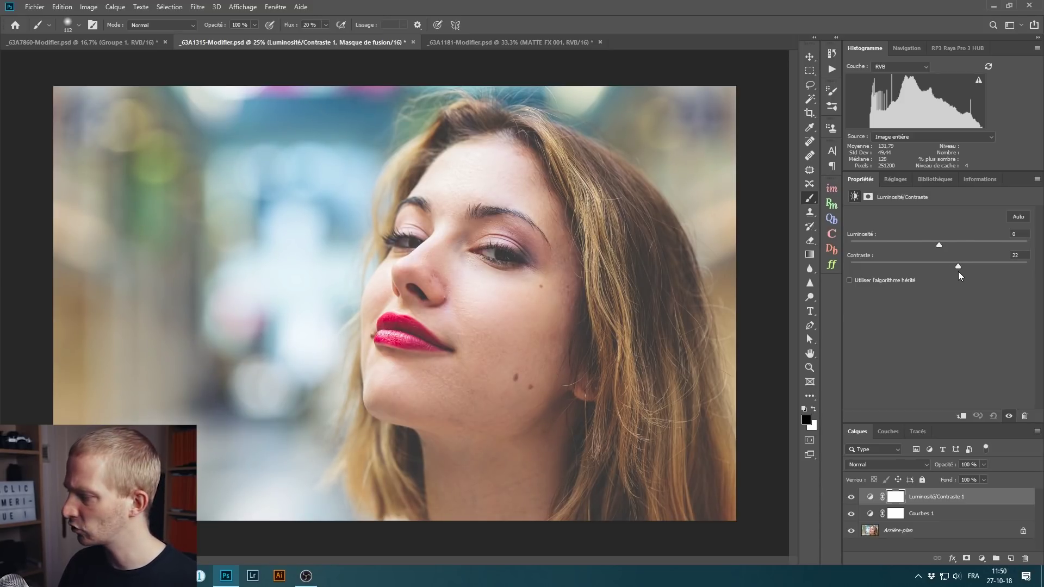
left_click_drag(946, 273, 968, 269)
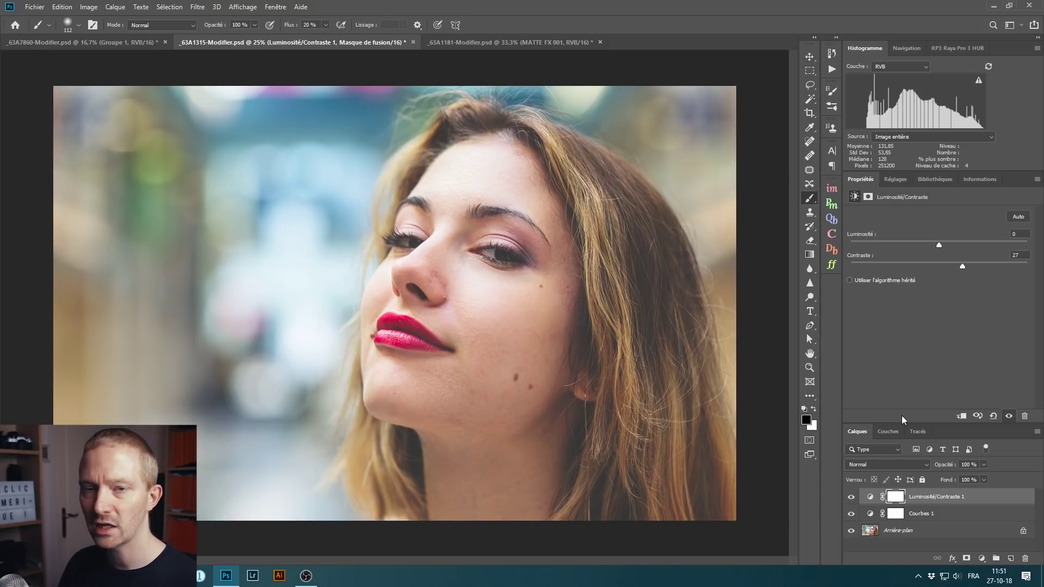
Add a Hue/Saturation adjustment layer on top of the portrait's stack and set its global saturation to -11.
left_click(981, 559)
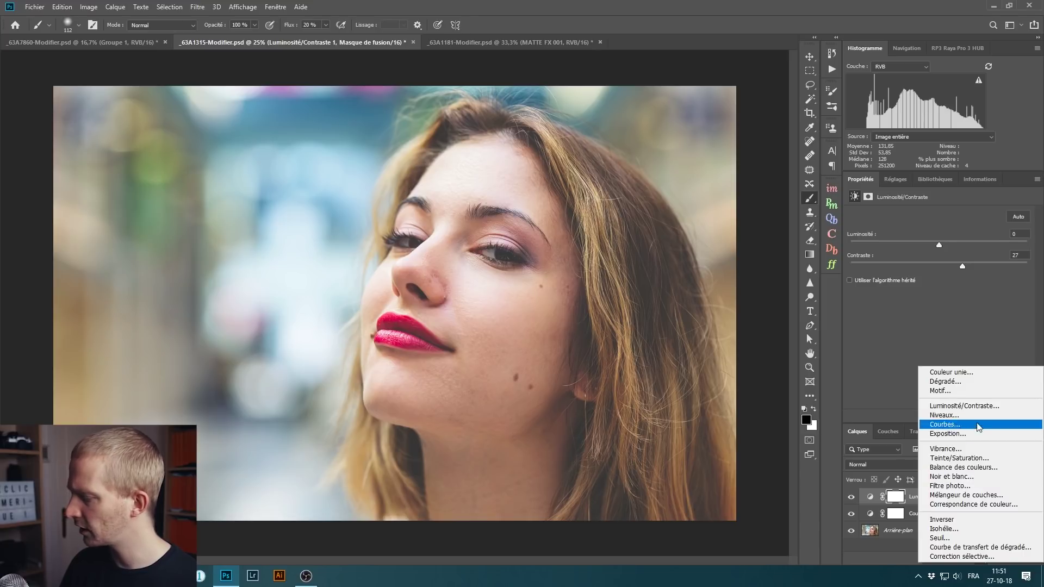
left_click(978, 458)
left_click_drag(939, 278, 933, 277)
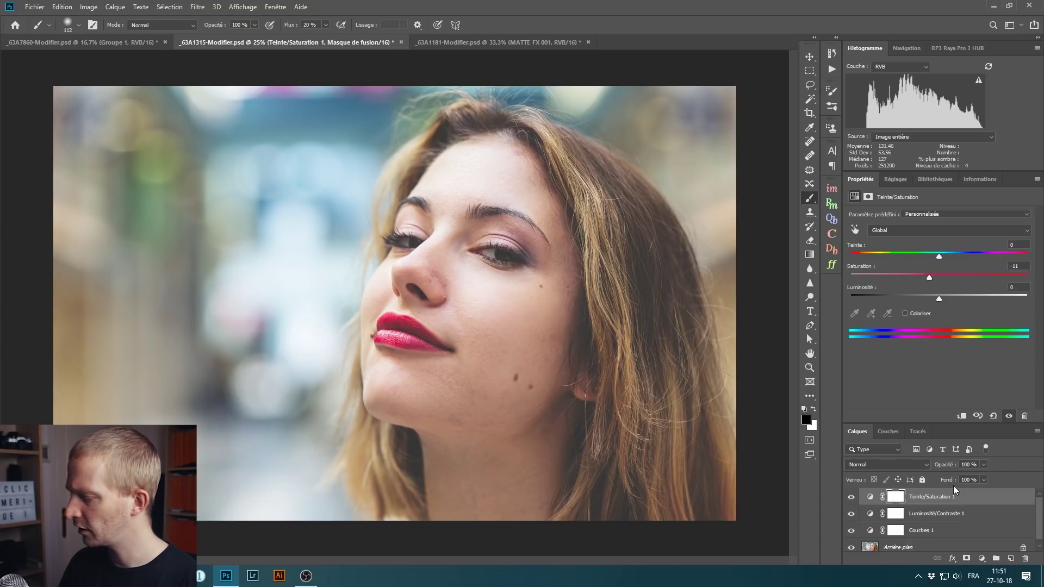
Group the portrait's three adjustment layers and compare the image with and without the group, leaving it visible.
left_click(950, 500)
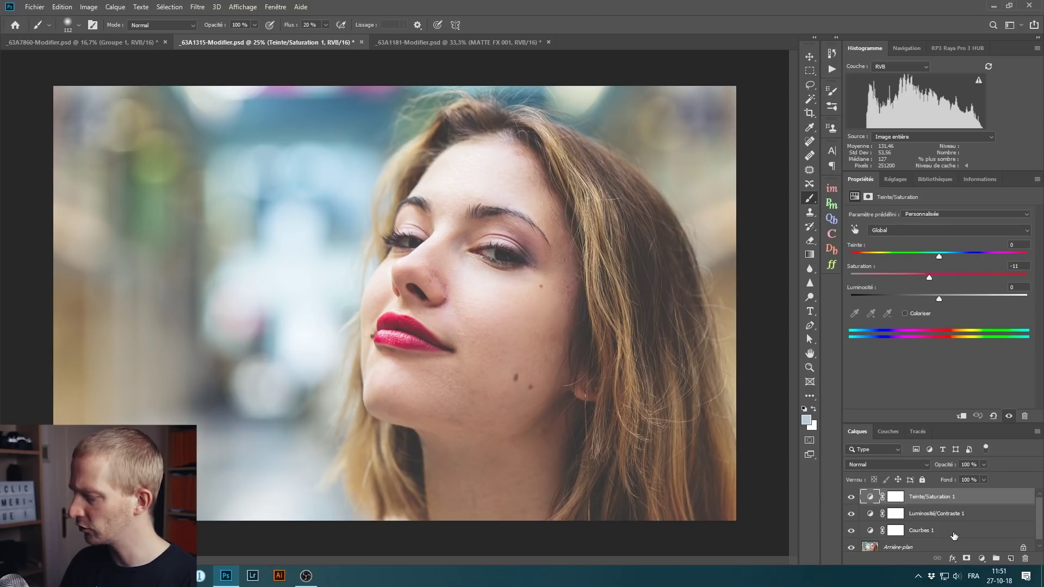
left_click(954, 536, "shift")
left_click(996, 558)
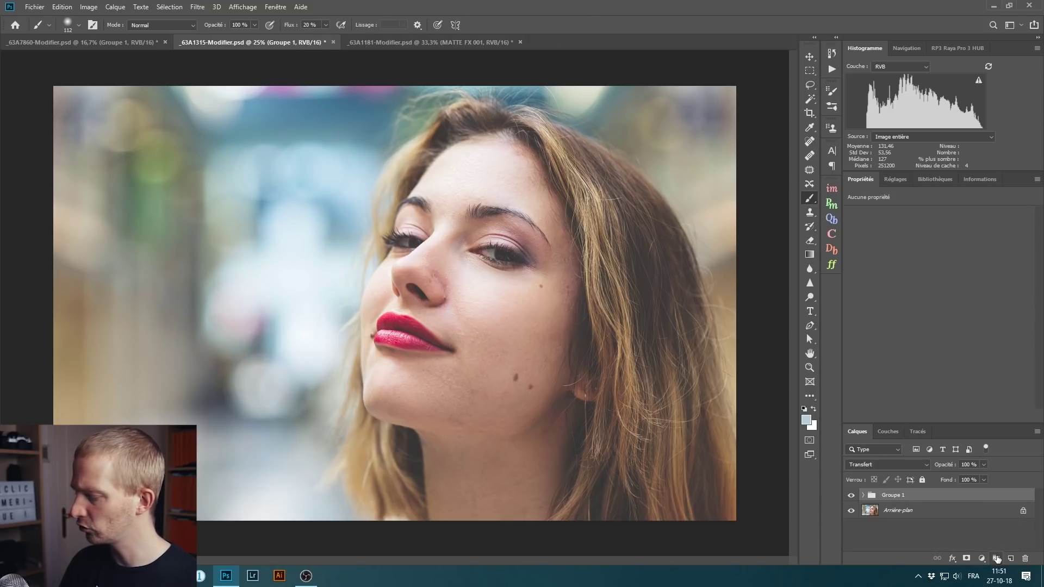
left_click(851, 496)
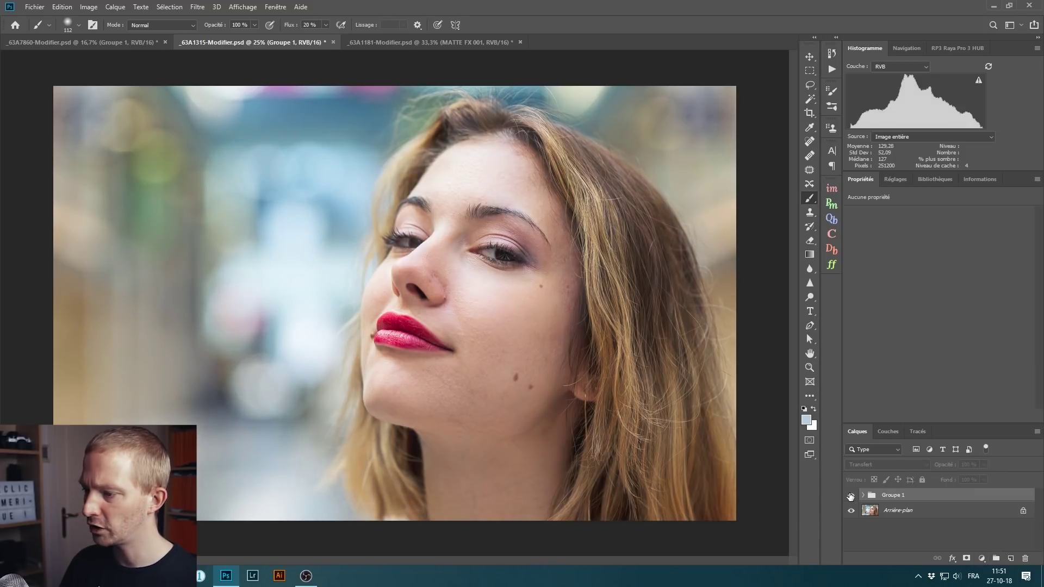
left_click(851, 495)
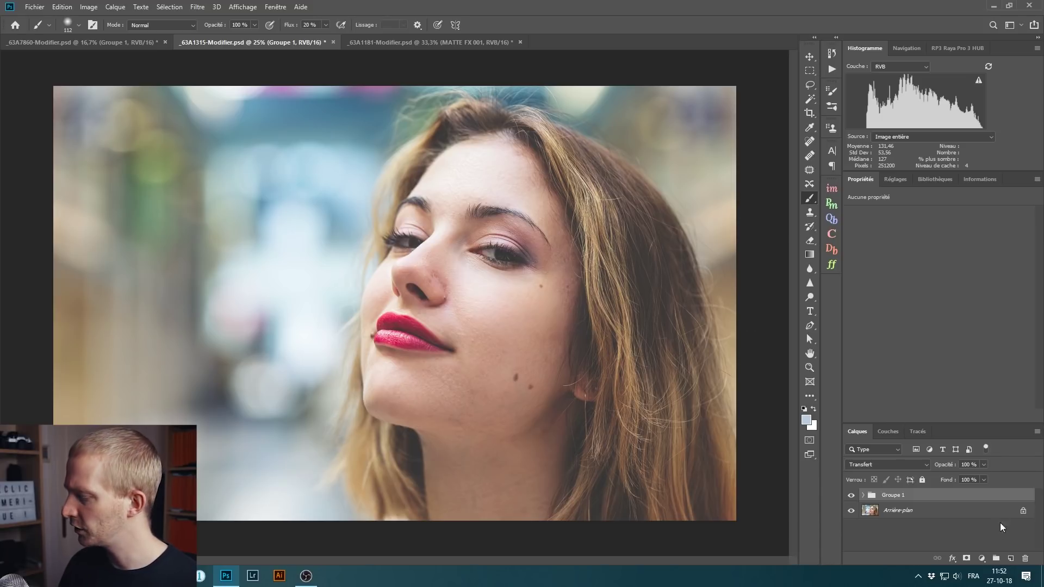
Add a white mask to the group and paint black over the eyes, eyebrows and lips with the brush at 10% flow.
left_click(967, 559)
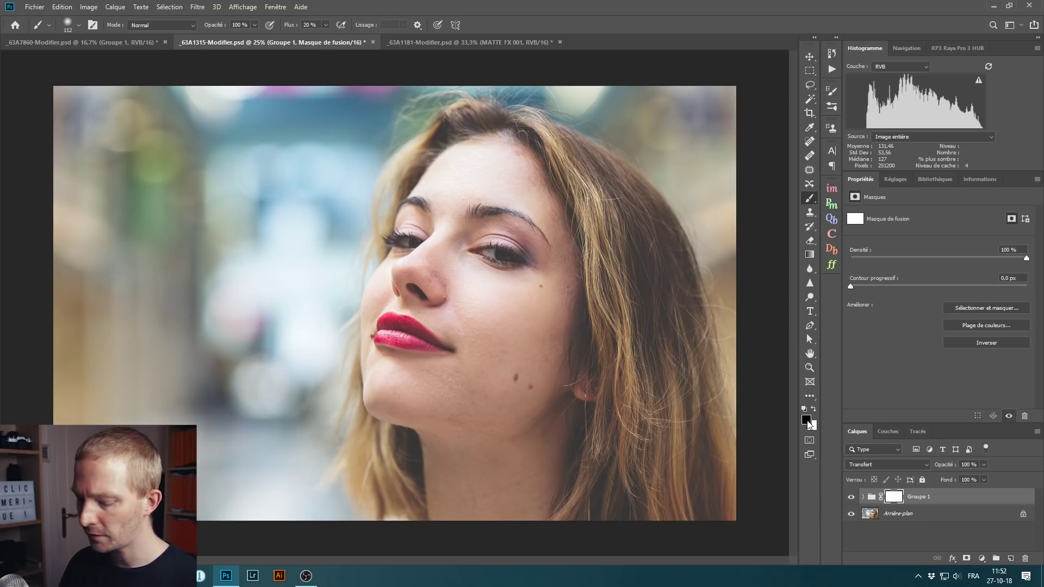
left_click_drag(292, 27, 285, 27)
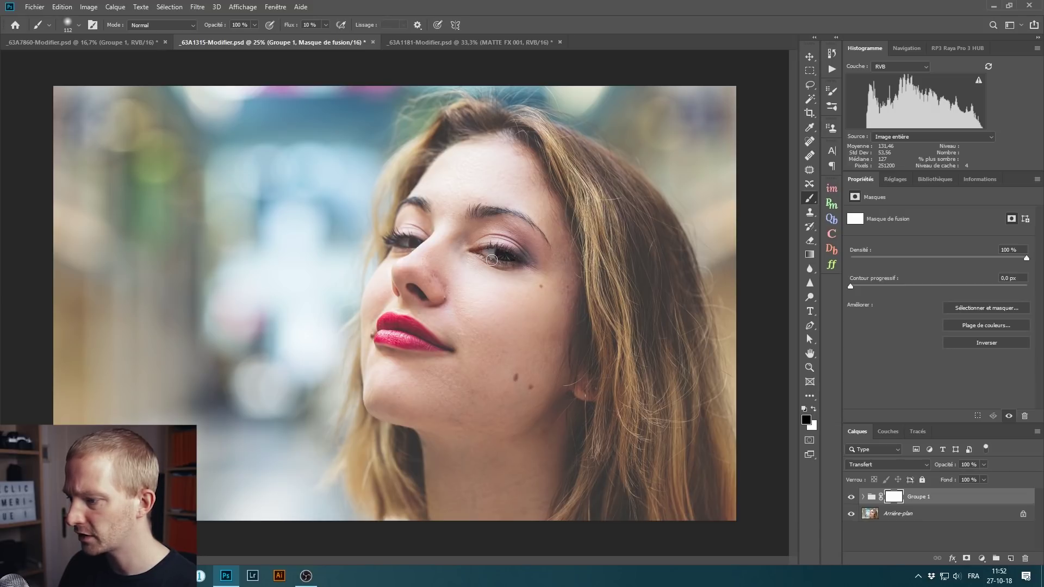
left_click_drag(504, 255, 499, 253)
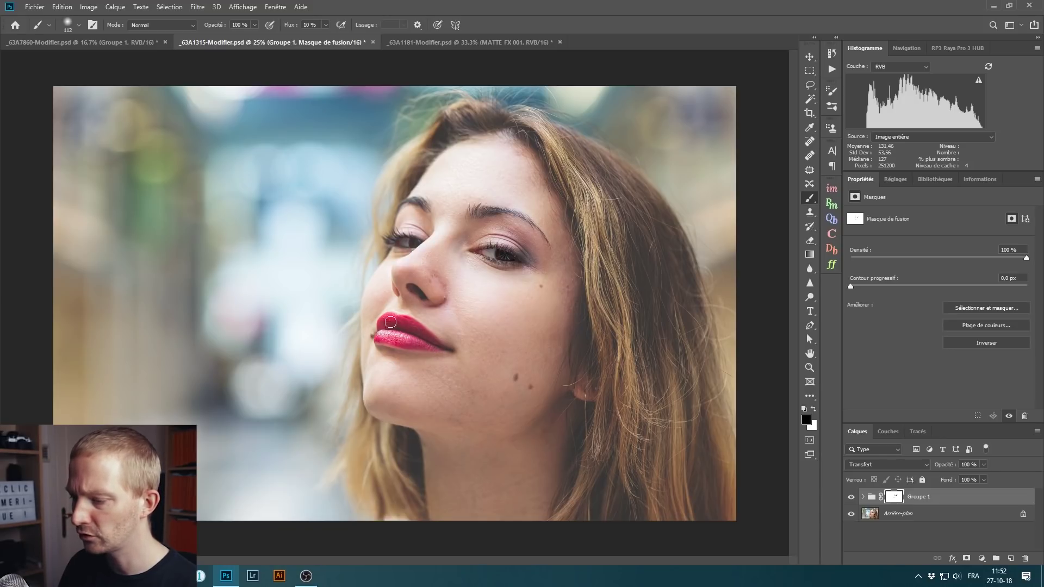
Inspect the group's mask on its own, and compare the portrait with and without the masked group.
left_click(895, 498, "alt")
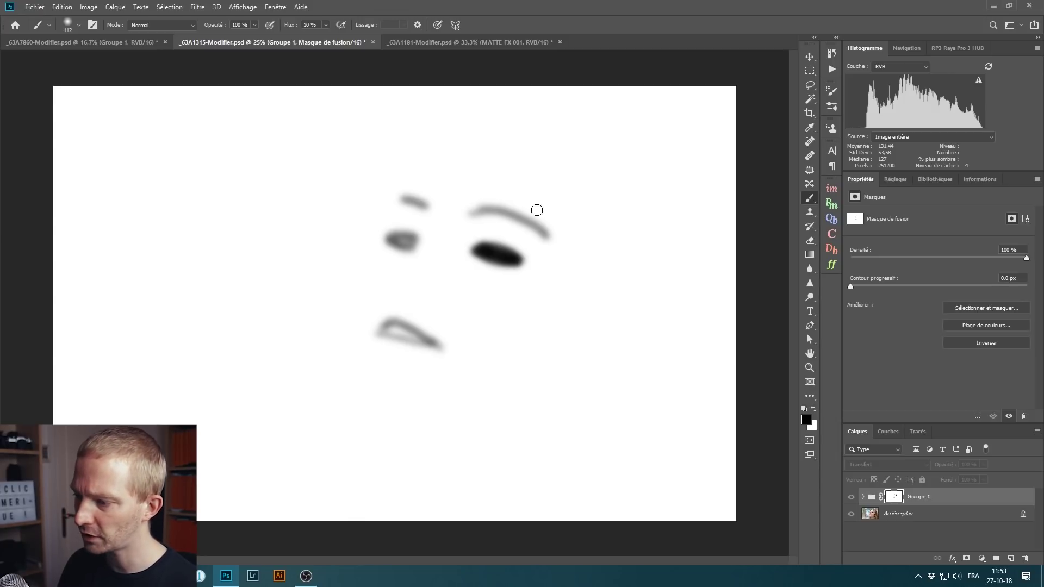
left_click(896, 498, "alt")
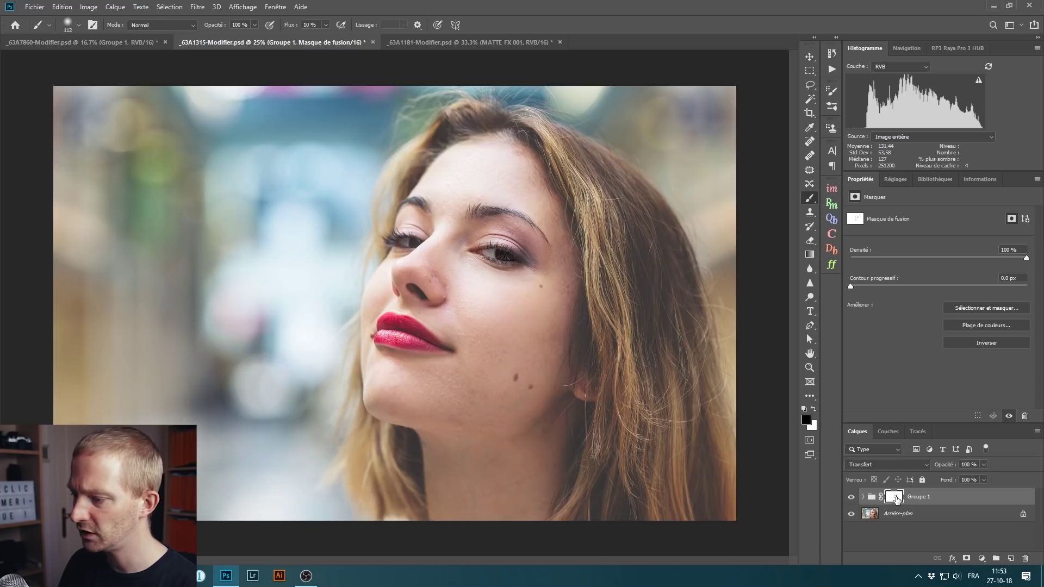
left_click(852, 497)
left_click(851, 497)
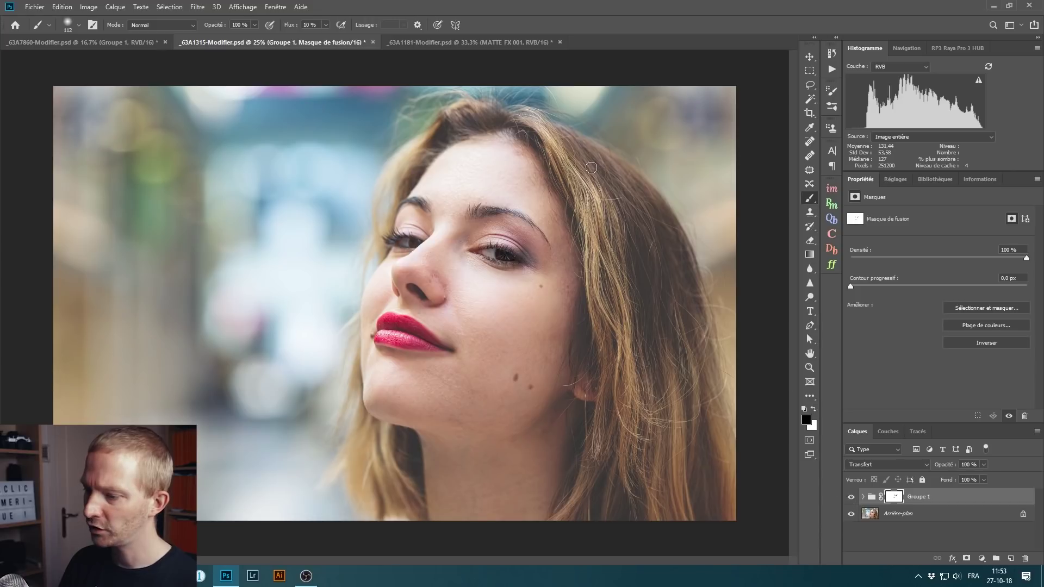